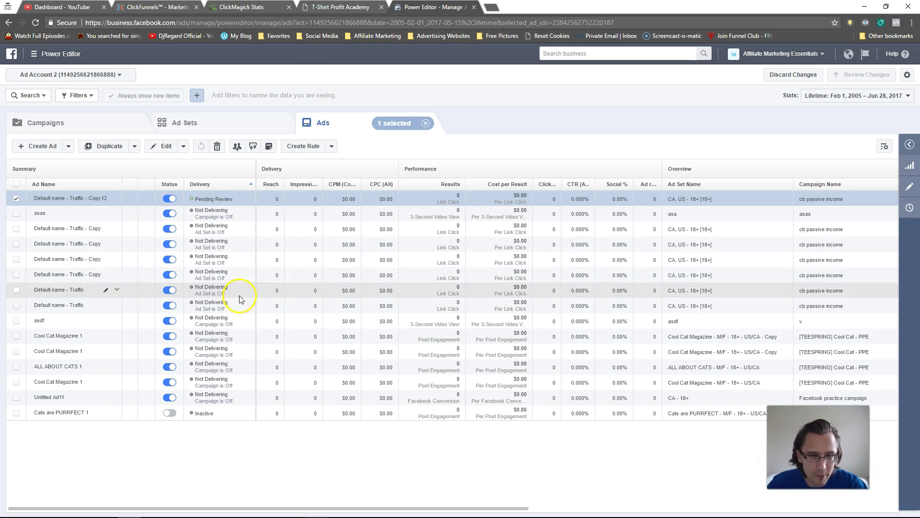
# Step: Open the Default name - Traffic ad for editing from its row's actions menu
pyautogui.click(117, 290)
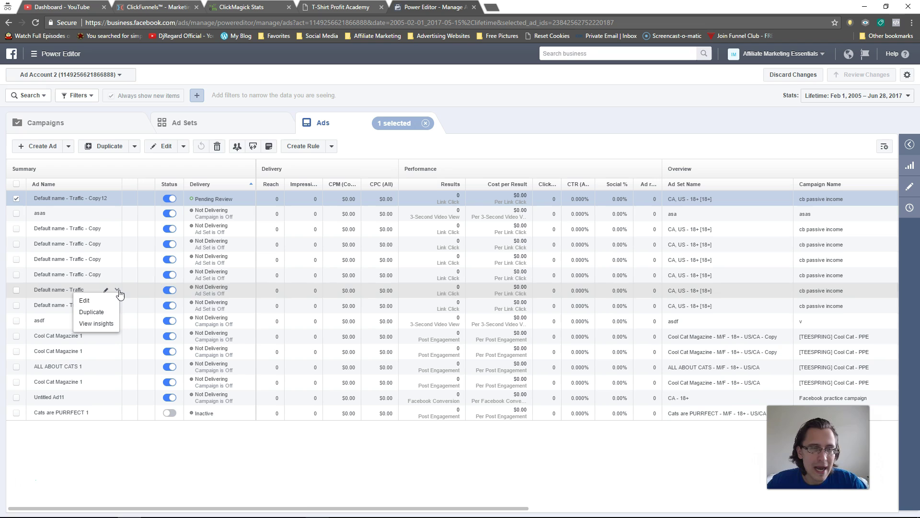
pyautogui.click(113, 301)
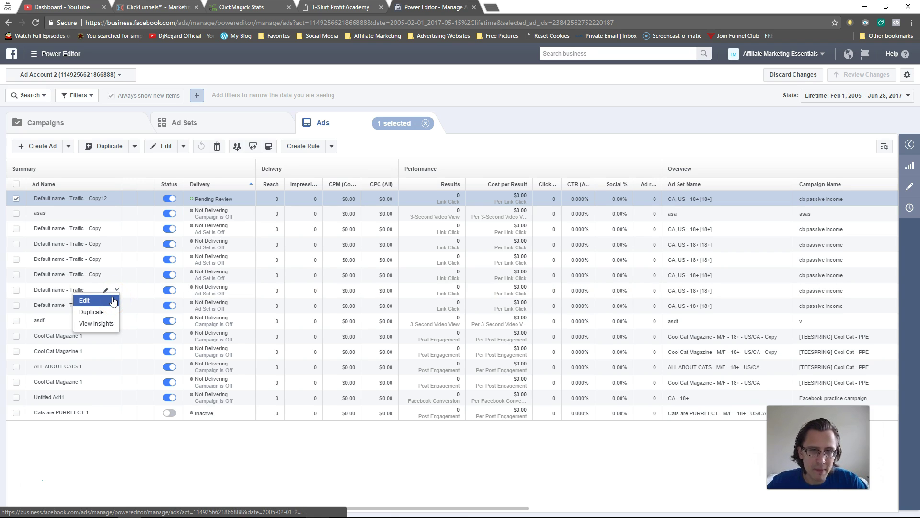
pyautogui.click(110, 302)
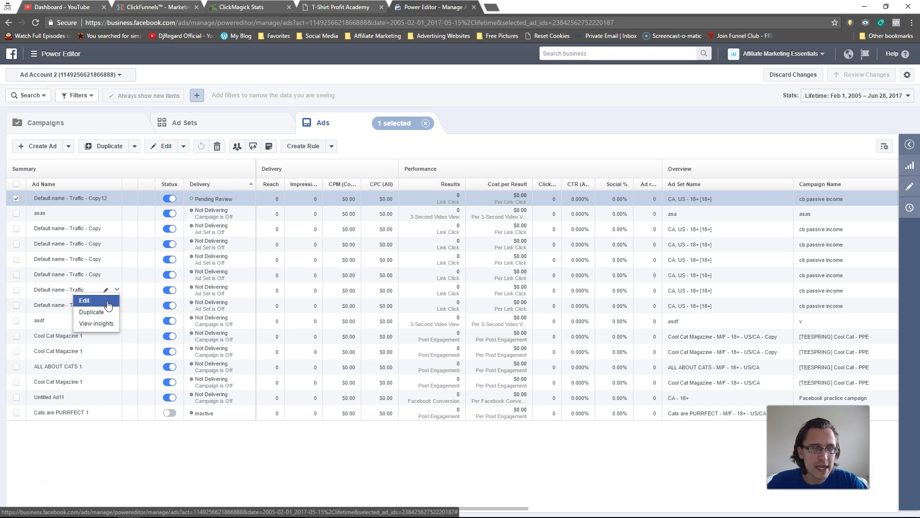
pyautogui.click(109, 305)
pyautogui.click(194, 286)
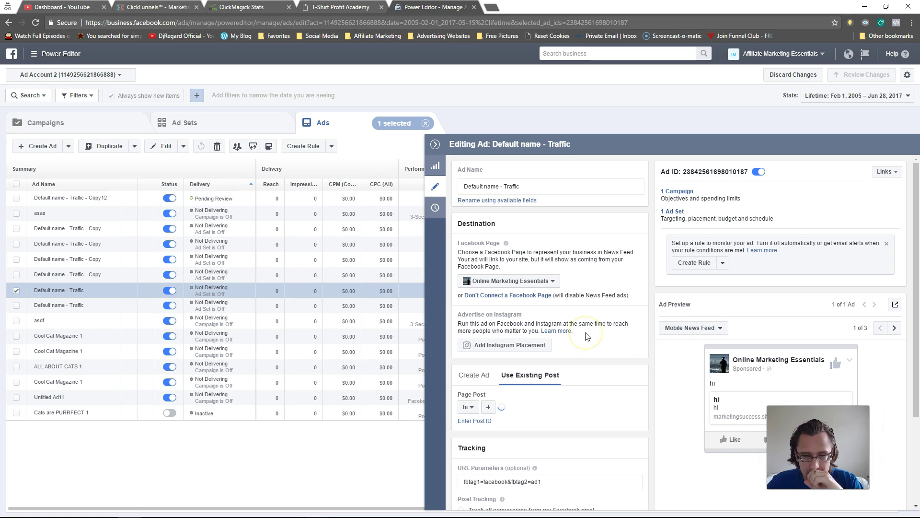
# Step: Create a new ad instead of using an existing post, with Video / Slideshow media
pyautogui.click(474, 375)
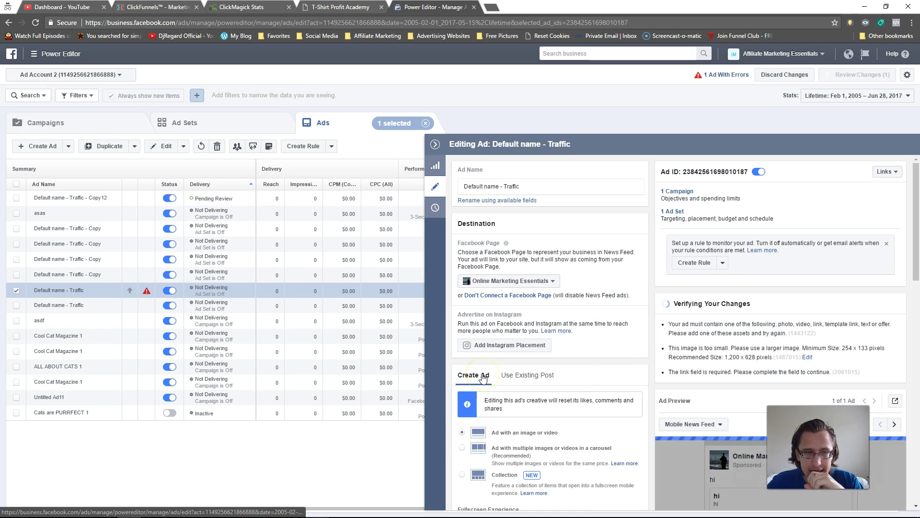
pyautogui.scroll(-3, 582, 313)
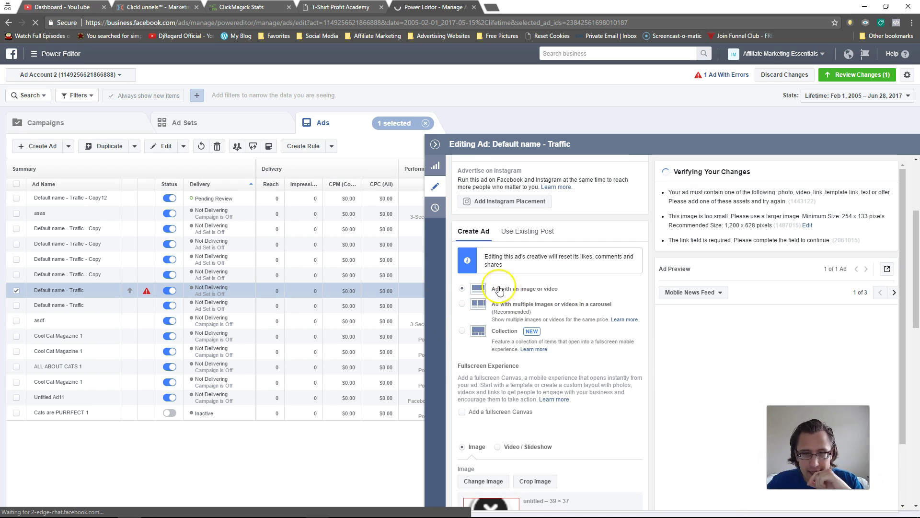
pyautogui.scroll(-3, 604, 318)
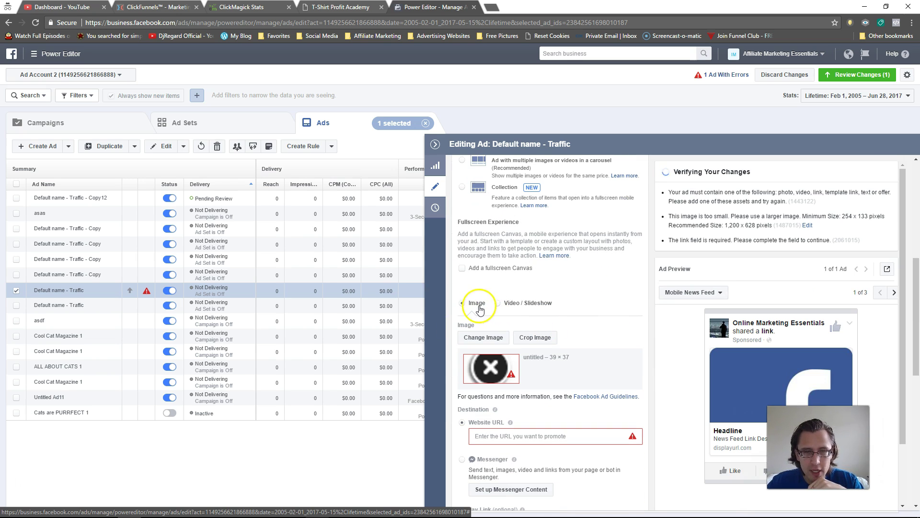
pyautogui.click(515, 306)
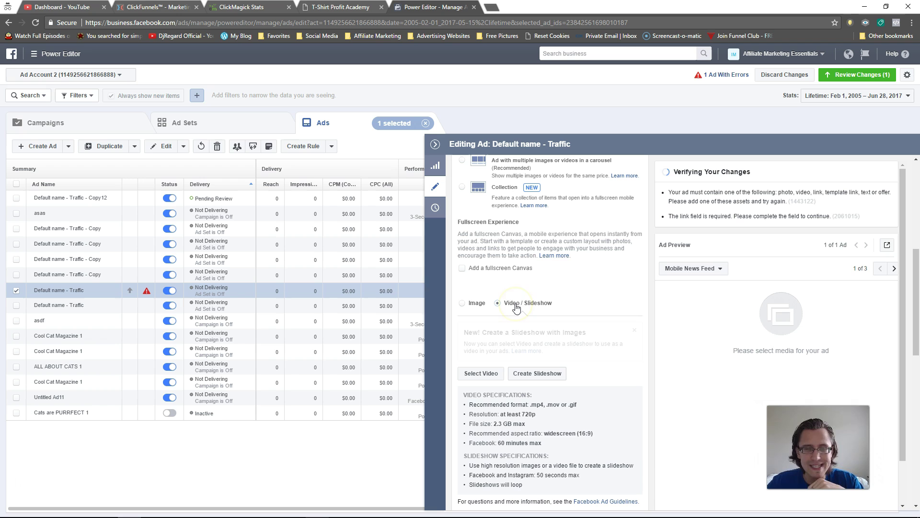
# Step: Add five library images to the slideshow: three T-shirt designs, a blonde woman and a sunset
pyautogui.click(538, 374)
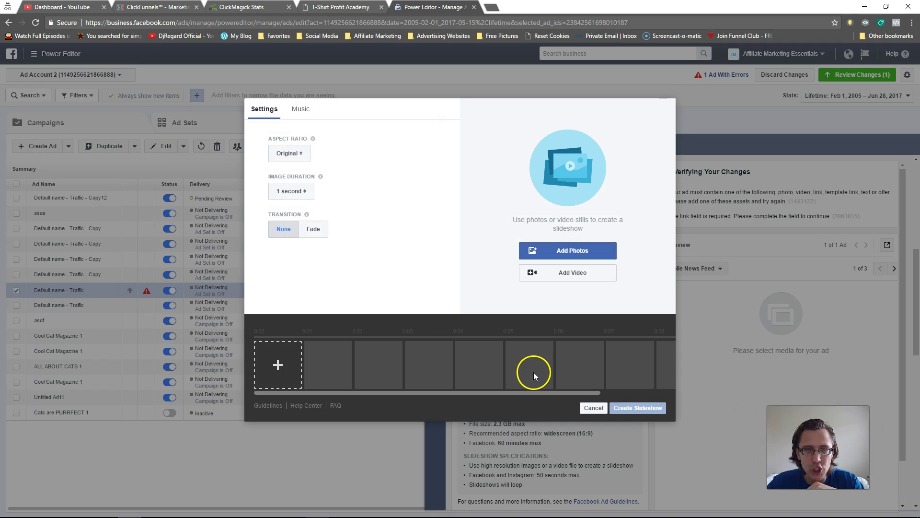
pyautogui.click(279, 367)
pyautogui.click(351, 171)
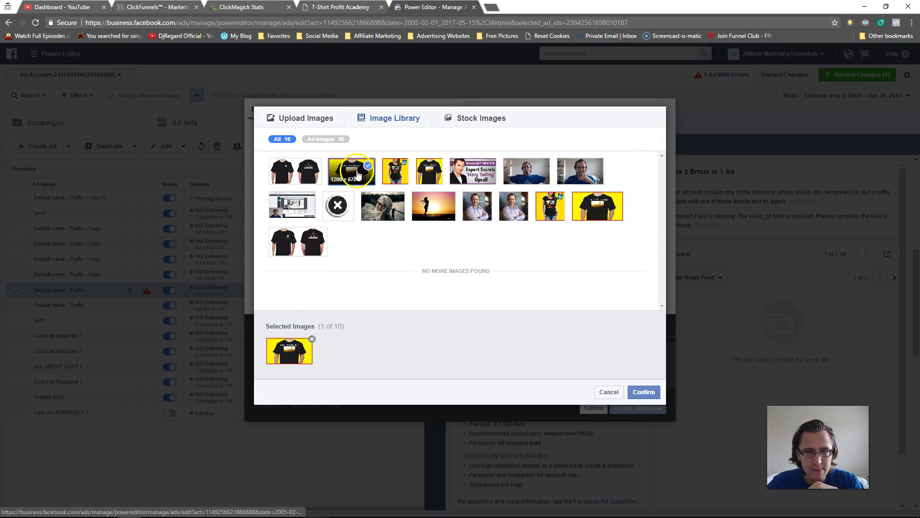
pyautogui.click(396, 173)
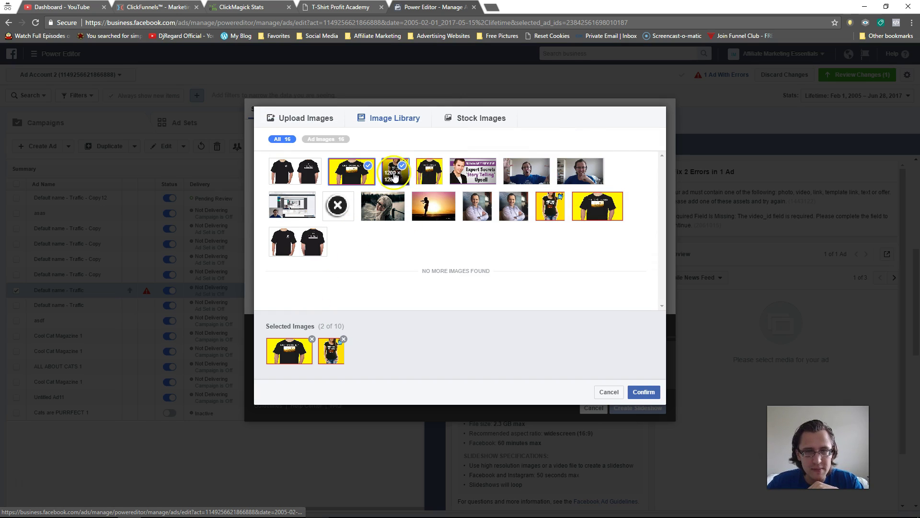
pyautogui.click(429, 172)
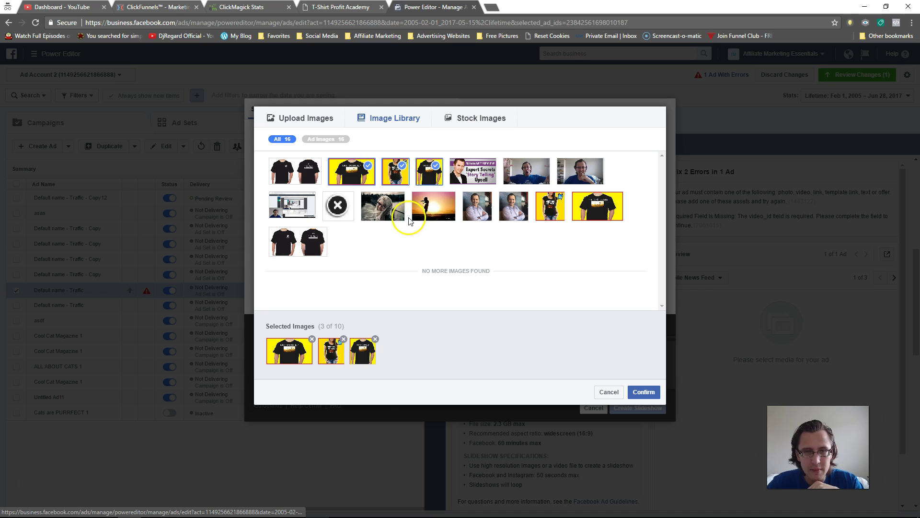
pyautogui.click(379, 210)
pyautogui.click(433, 207)
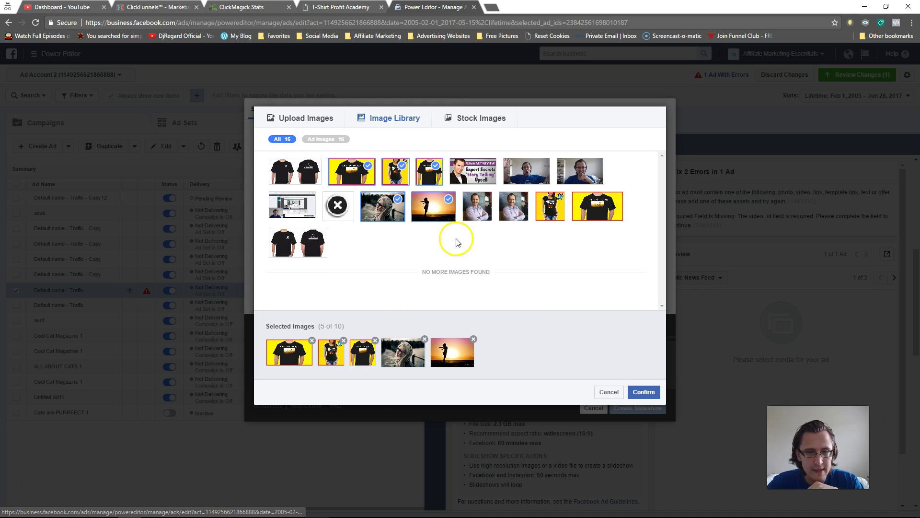
pyautogui.click(642, 392)
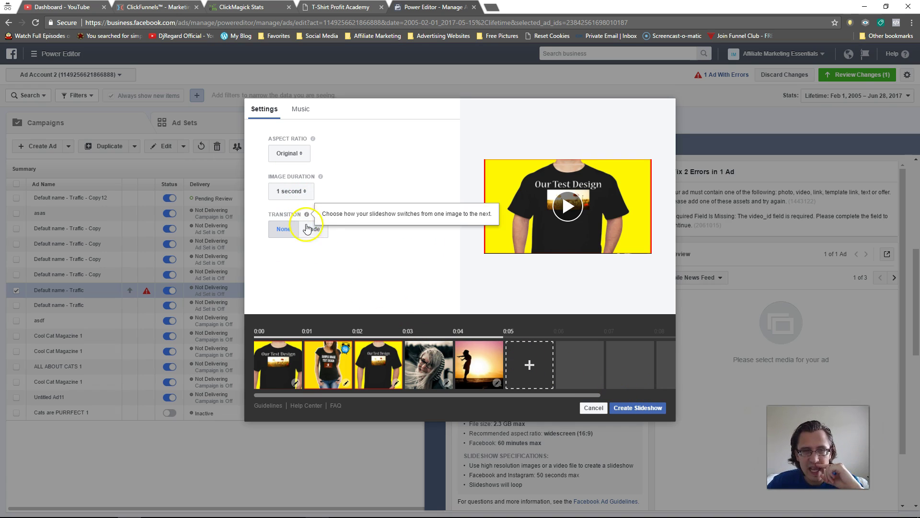
# Step: Give the slideshow a Fade transition with 2 seconds per image, for 10 seconds in total
pyautogui.click(569, 205)
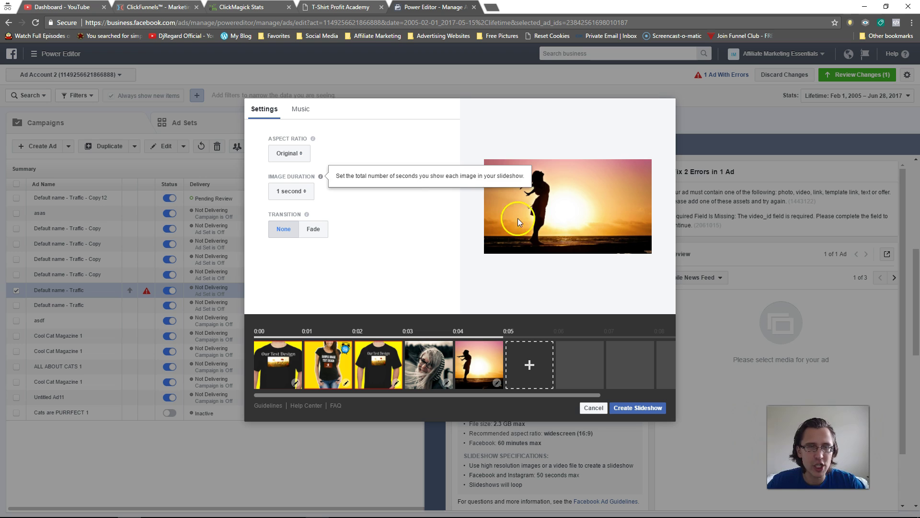
pyautogui.click(291, 191)
pyautogui.click(290, 200)
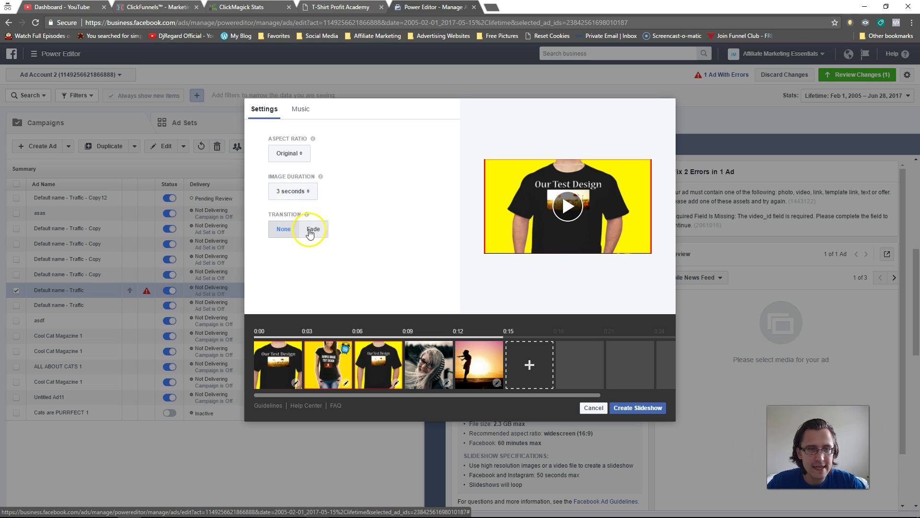
pyautogui.click(309, 229)
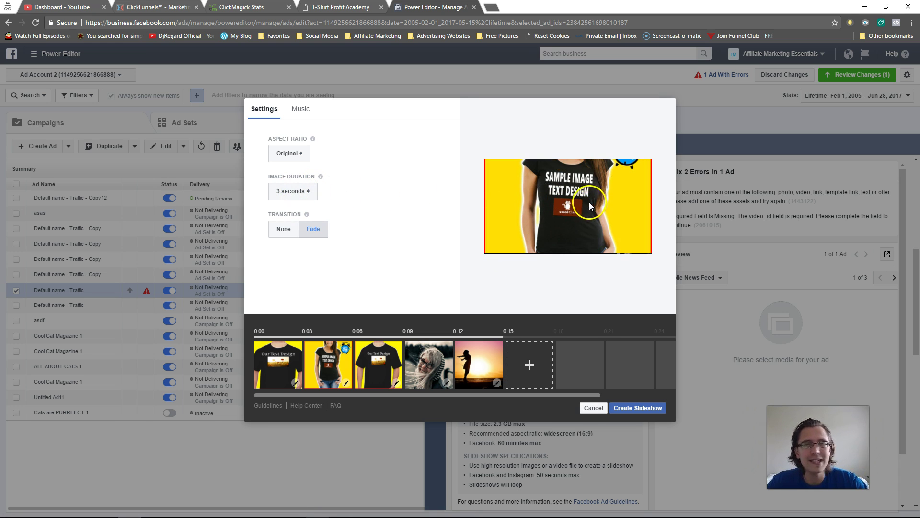
pyautogui.click(293, 191)
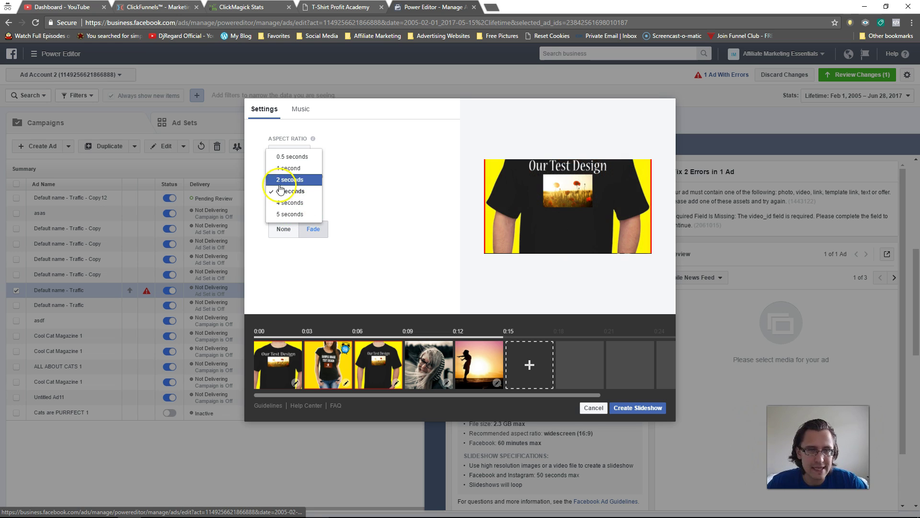
pyautogui.click(281, 179)
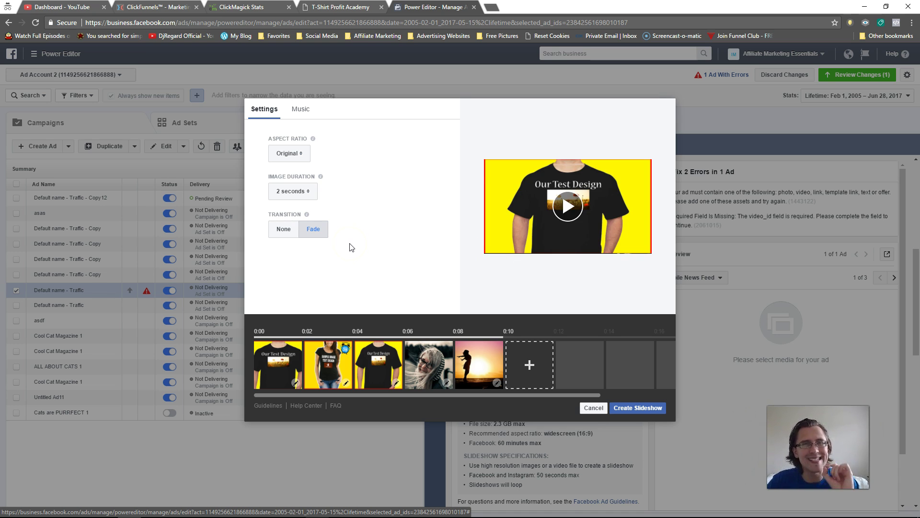
# Step: Check the second slide's photo editor and set the slideshow aspect ratio to Square (1:1)
pyautogui.moveTo(308, 366)
pyautogui.mouseDown()
pyautogui.moveTo(277, 366)
pyautogui.moveTo(325, 366)
pyautogui.mouseUp()
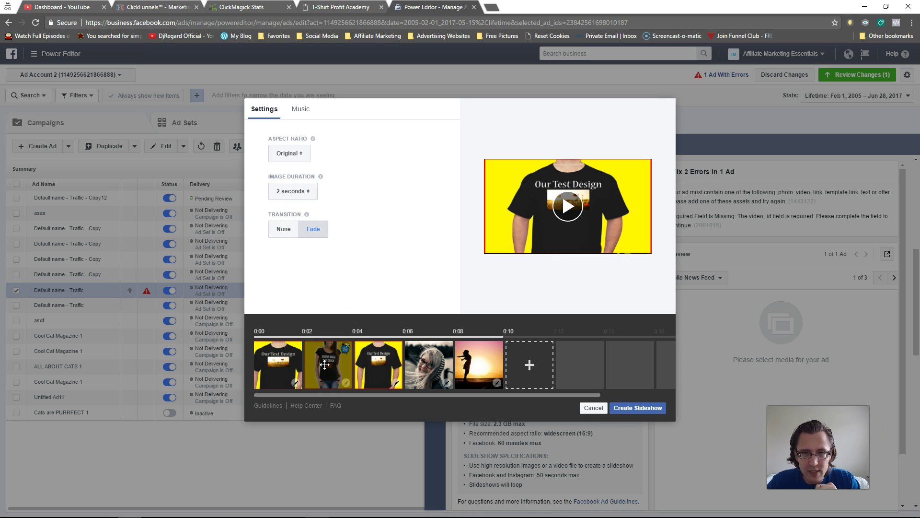
pyautogui.click(345, 381)
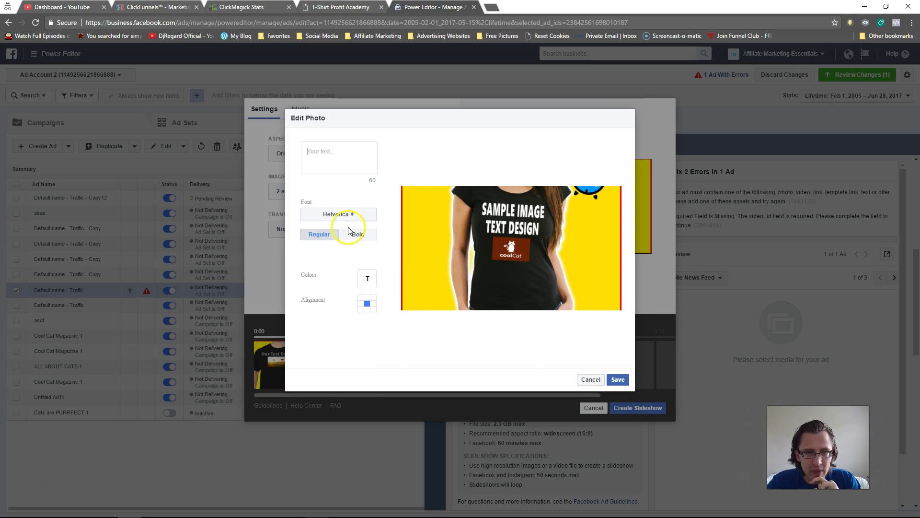
pyautogui.click(591, 379)
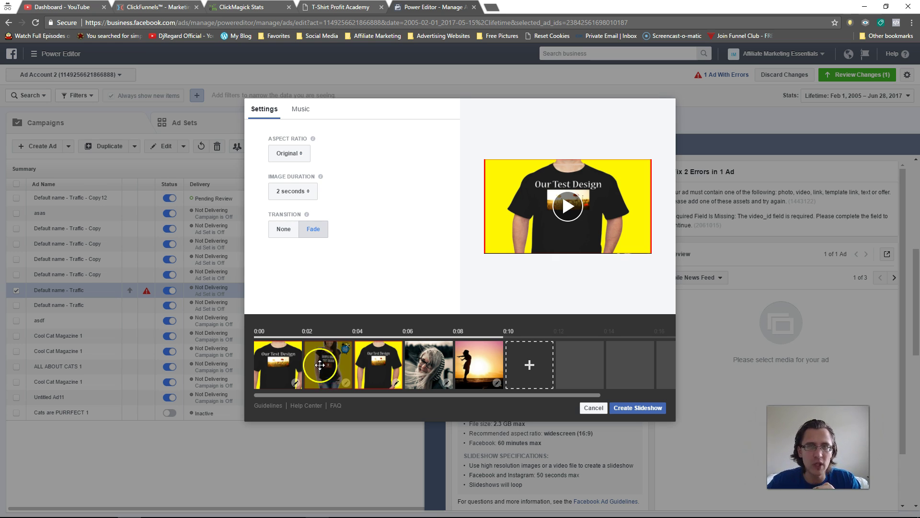
pyautogui.click(308, 156)
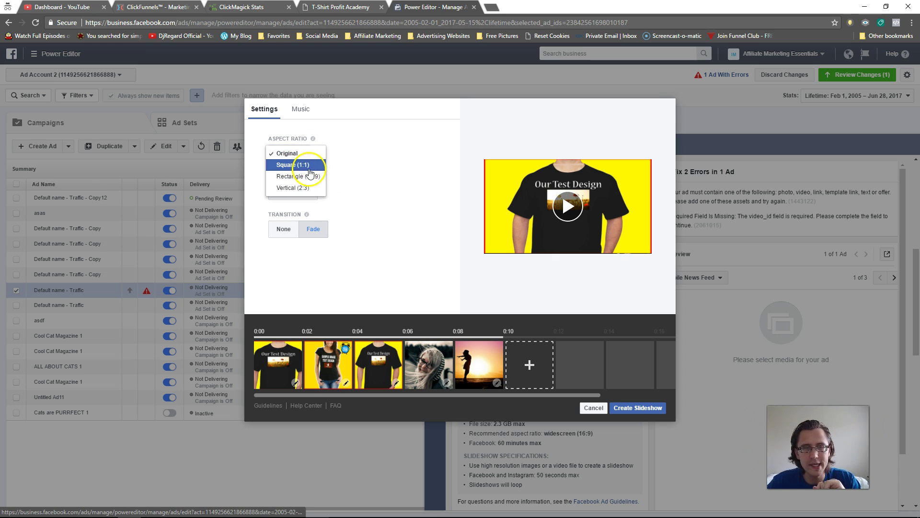
pyautogui.click(305, 166)
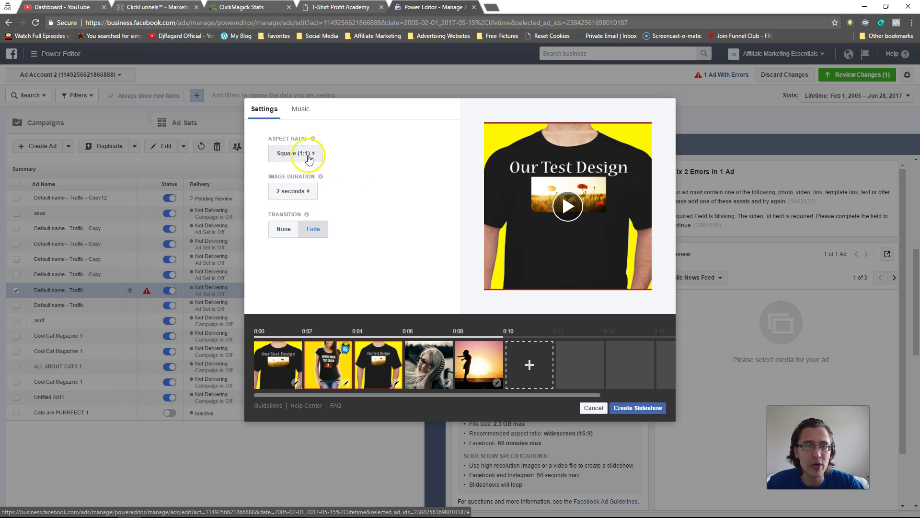
# Step: Inspect the blonde-woman, first and third slides without changes, then play the slideshow preview
pyautogui.moveTo(430, 359)
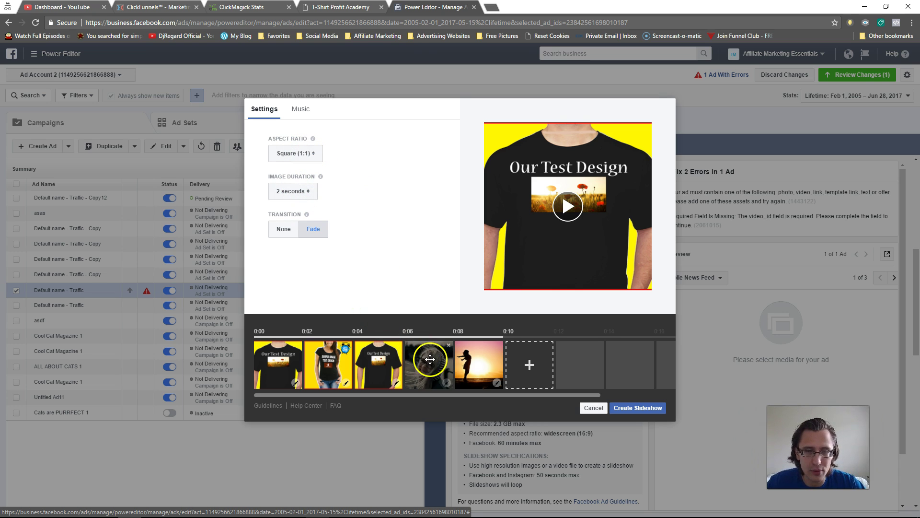
pyautogui.click(445, 381)
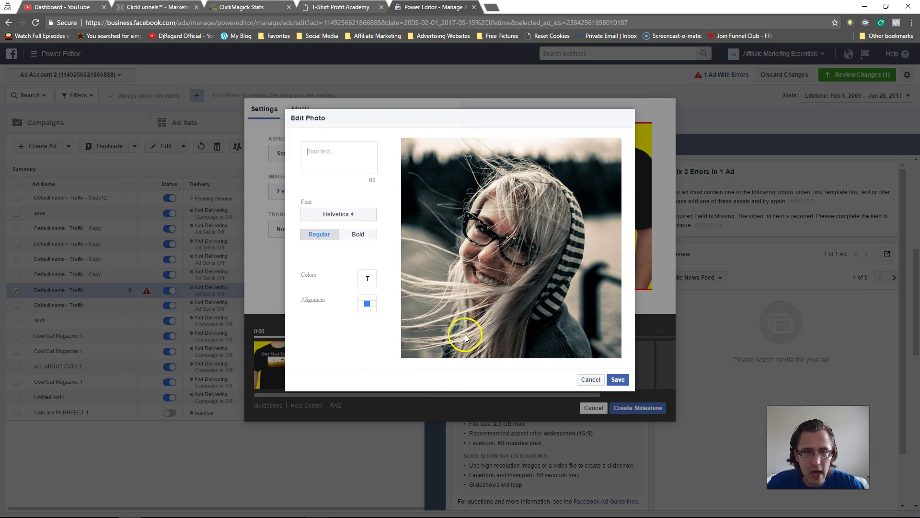
pyautogui.click(591, 379)
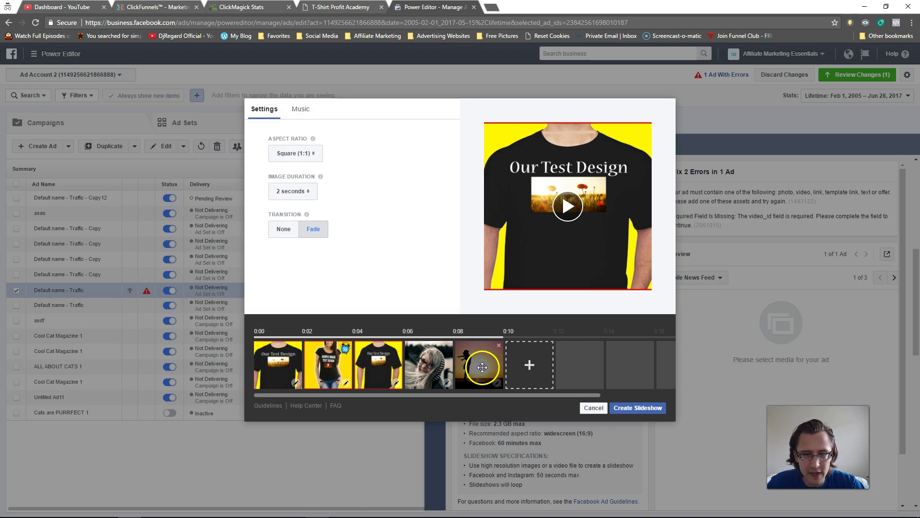
pyautogui.click(295, 384)
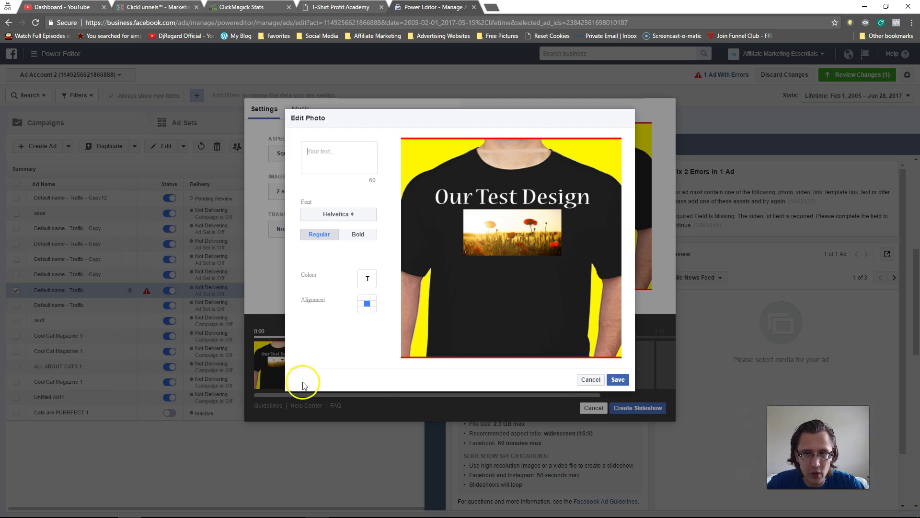
pyautogui.click(591, 379)
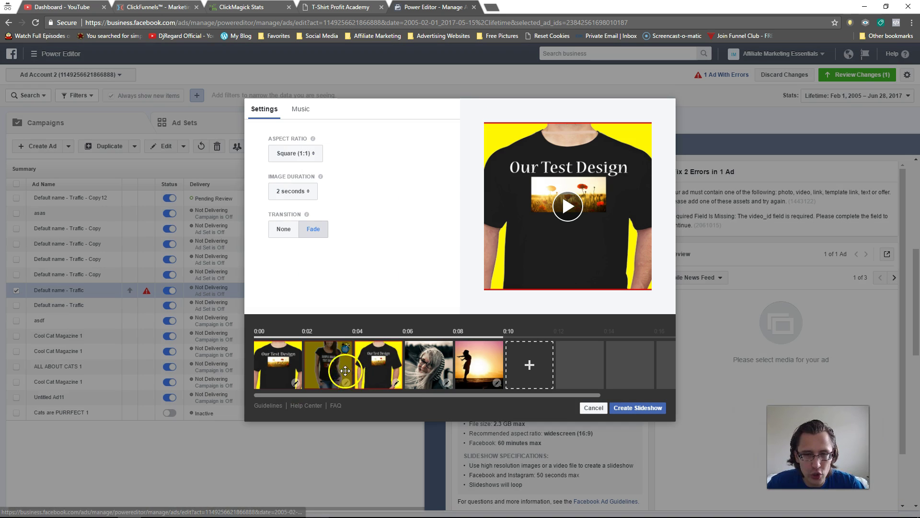
pyautogui.click(397, 384)
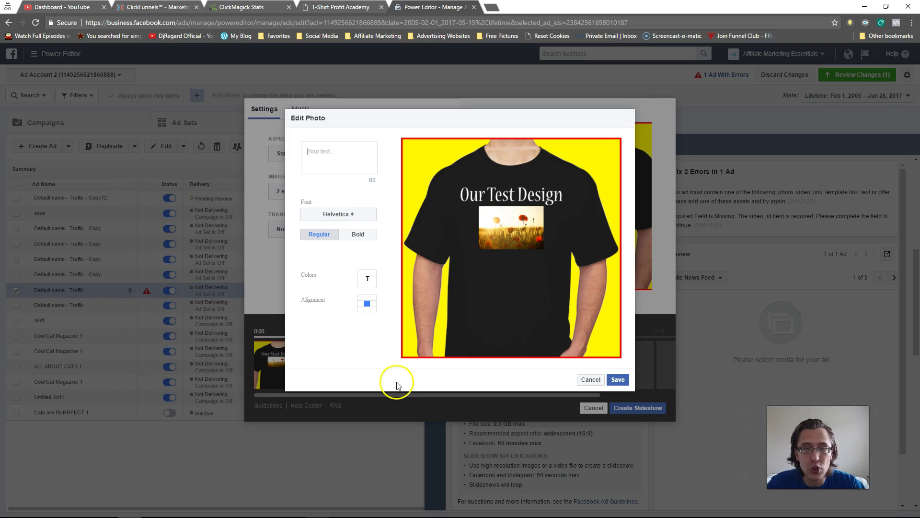
pyautogui.click(591, 379)
pyautogui.click(569, 207)
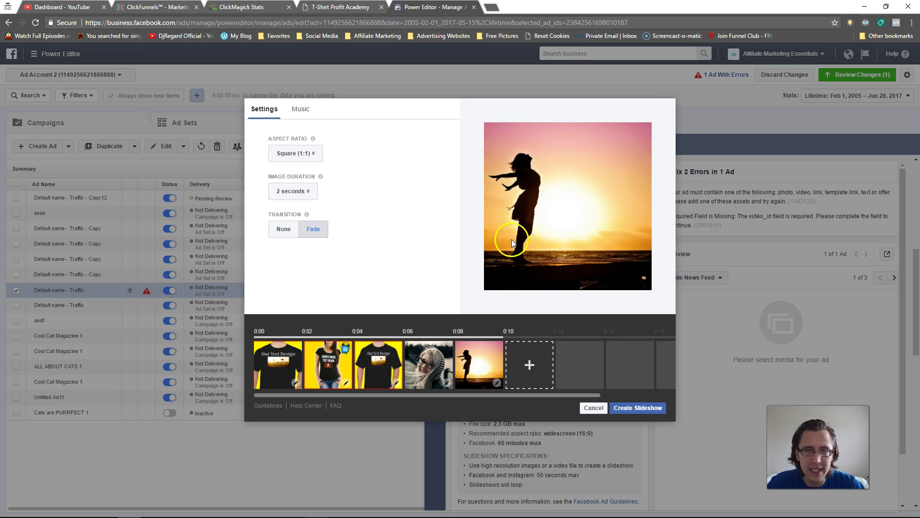
pyautogui.click(646, 408)
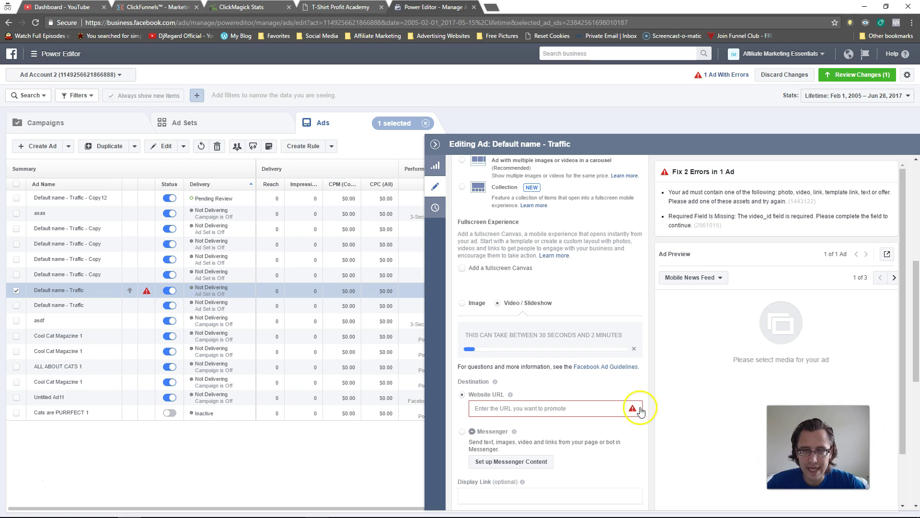
pyautogui.click(554, 411)
pyautogui.write('ww')
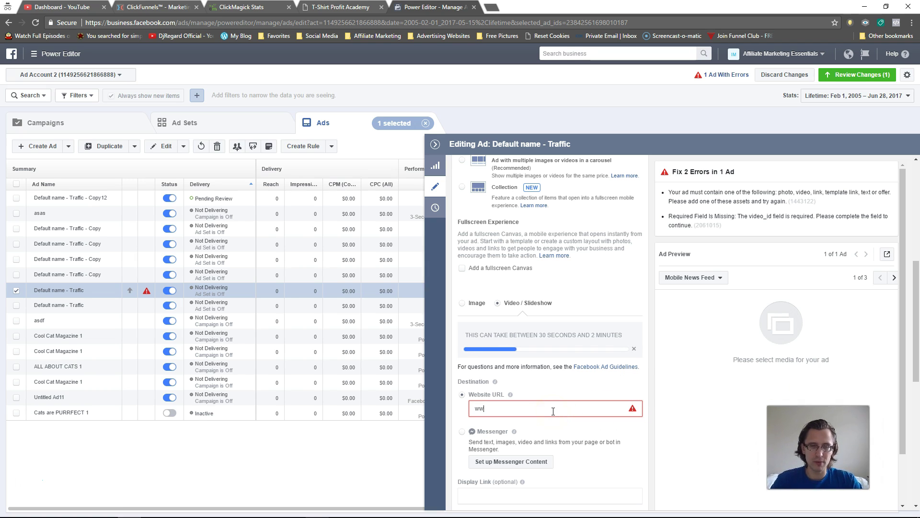
pyautogui.write('w.amarketinges')
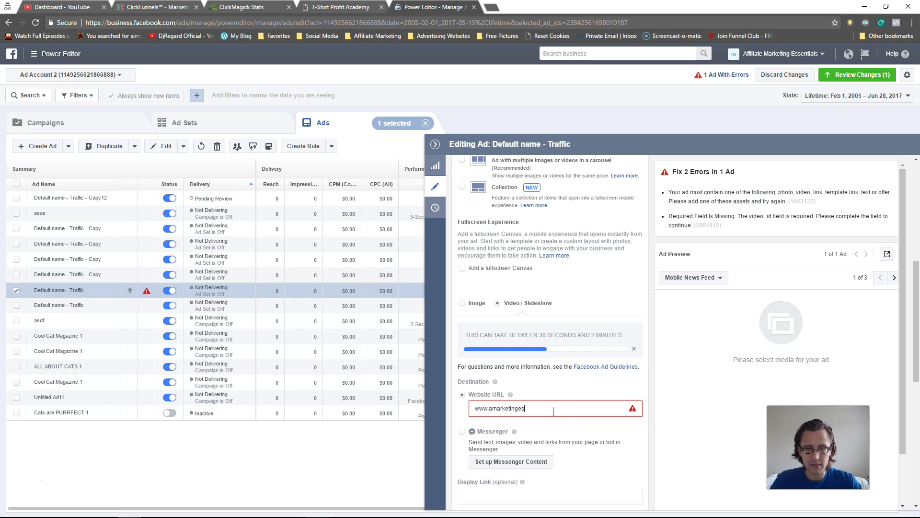
pyautogui.write('sentials.com')
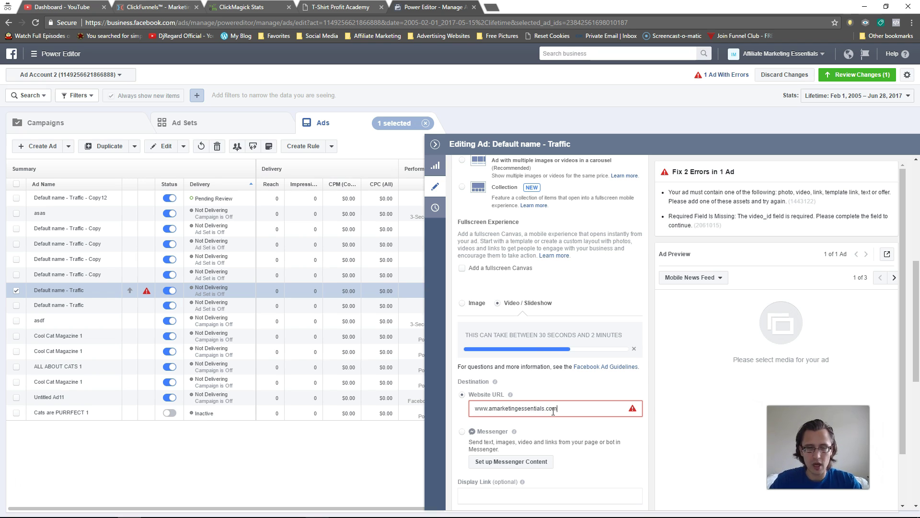
pyautogui.scroll(-3, 544, 379)
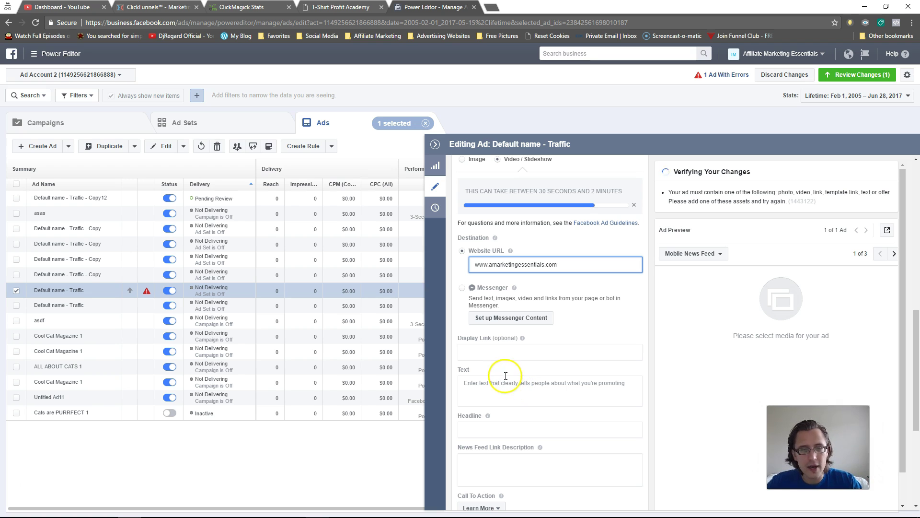
pyautogui.click(489, 350)
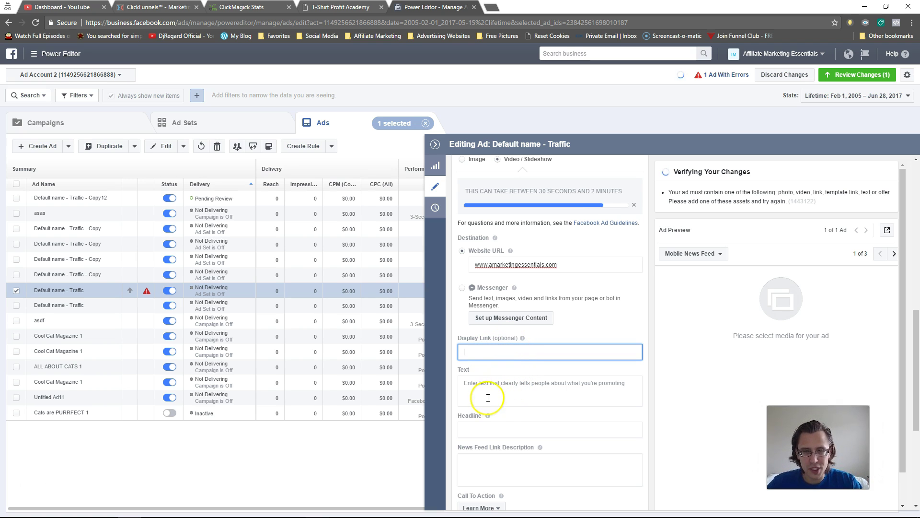
# Step: Complete the headline 'Get this free ebook now' and set the description '100% guaranteed, super good quality'
pyautogui.scroll(-3, 498, 410)
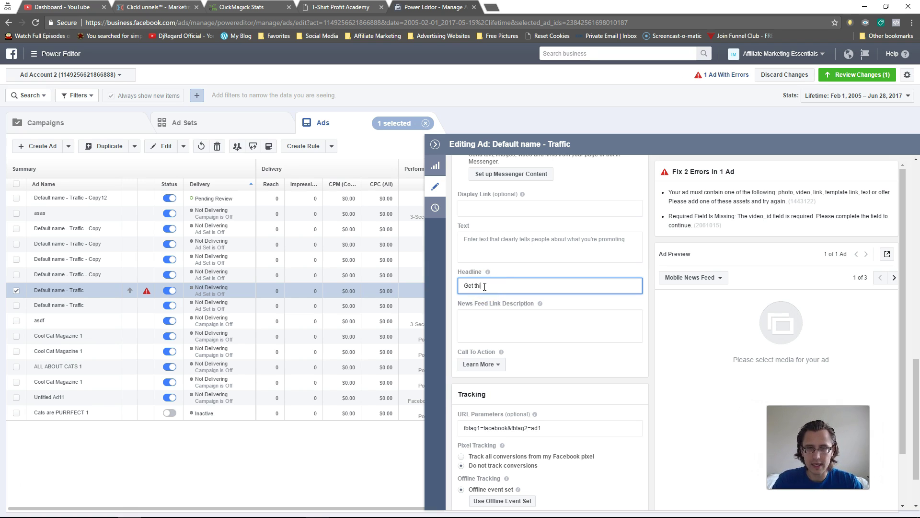
pyautogui.write('ebook now')
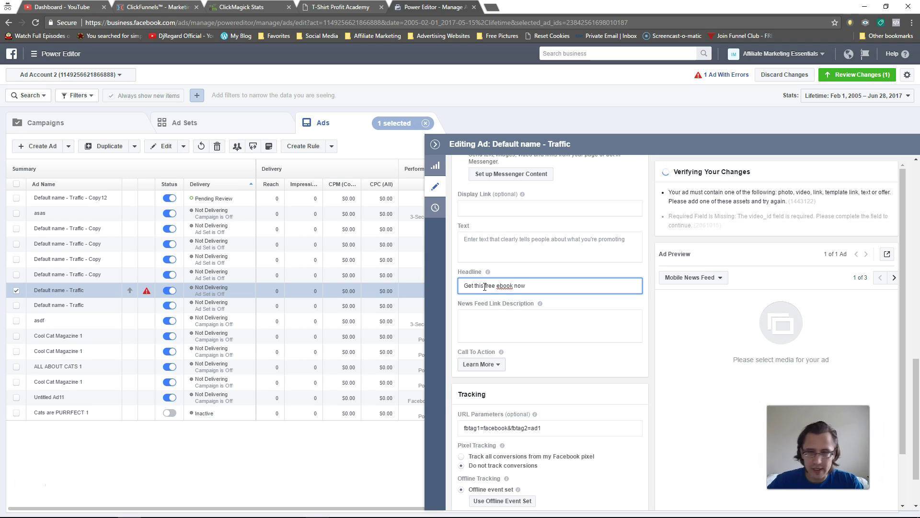
pyautogui.click(496, 317)
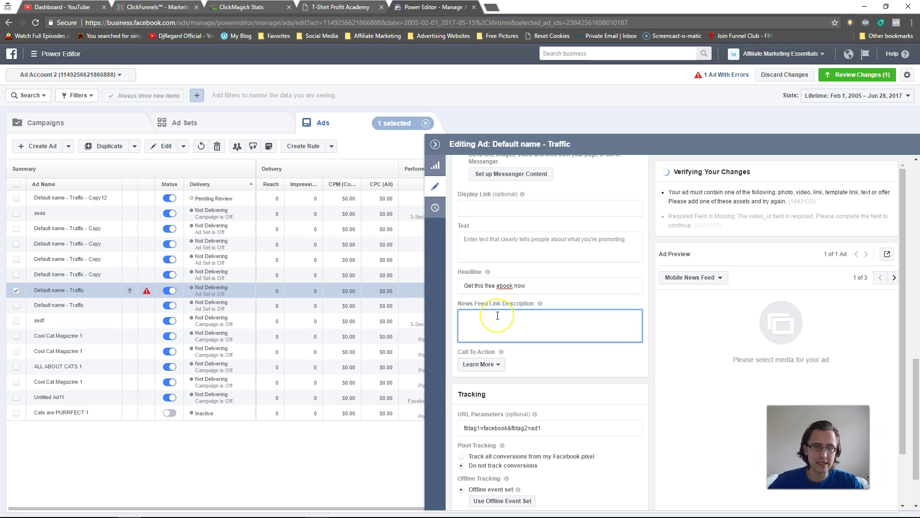
pyautogui.write('Have you')
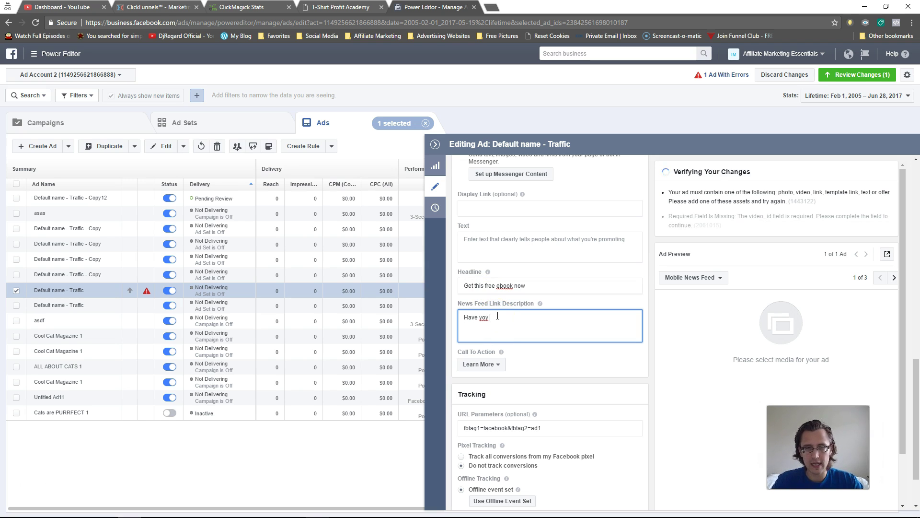
pyautogui.write(' ever been xxx?')
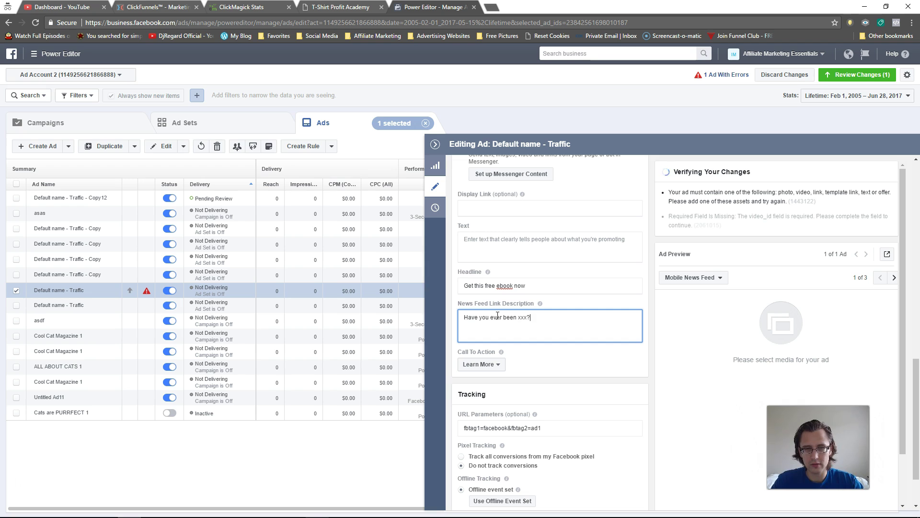
pyautogui.click(530, 329)
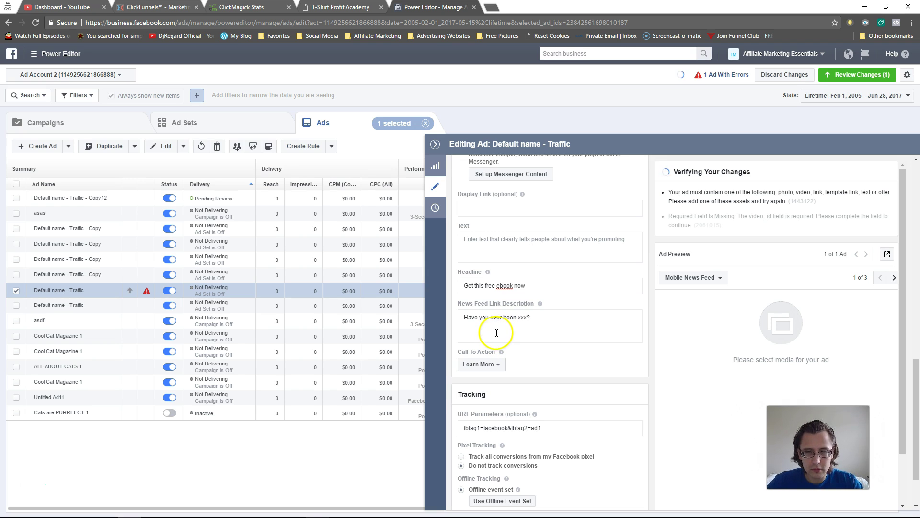
pyautogui.click(556, 316)
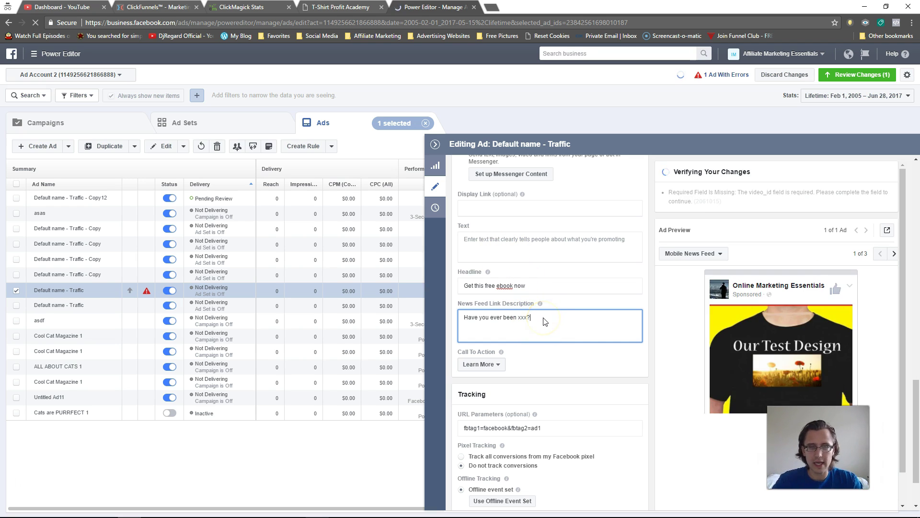
pyautogui.moveTo(546, 318); pyautogui.dragTo(423, 315)
pyautogui.write('1')
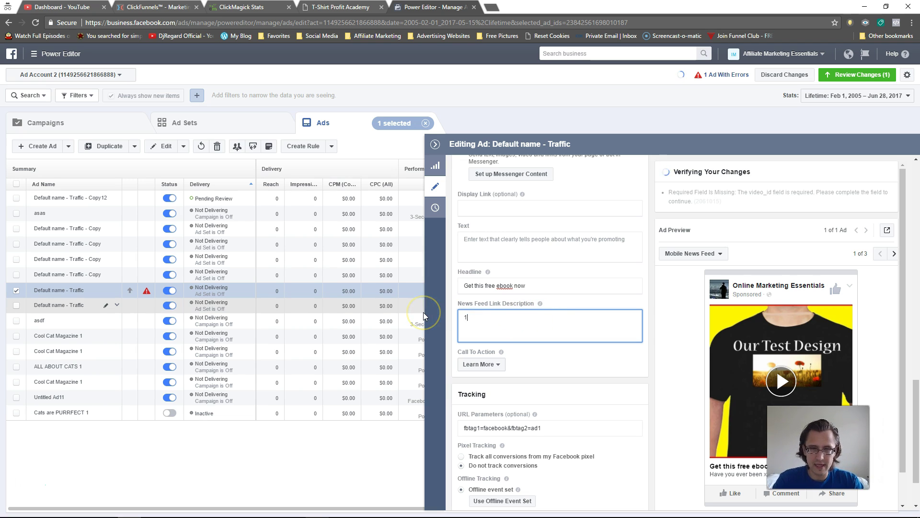
pyautogui.write('00% guaran')
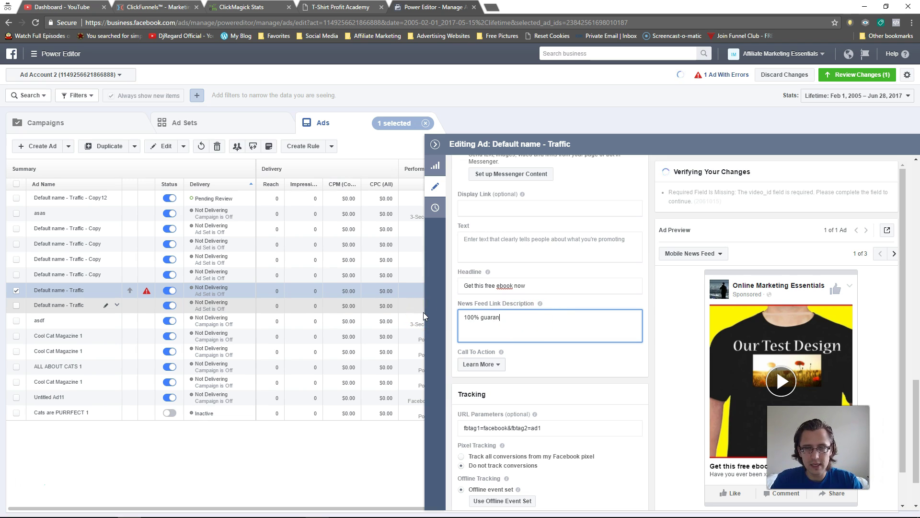
pyautogui.write('teed, super good quality')
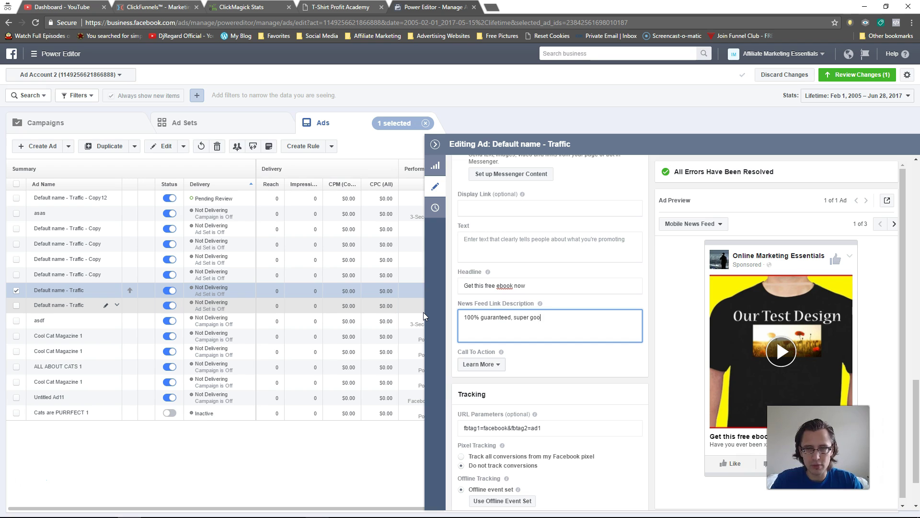
# Step: Write three lines of primary text: 'Have you ever been xxx?', 'lucky for you, i have a solution.', 'Check out my store'
pyautogui.click(490, 242)
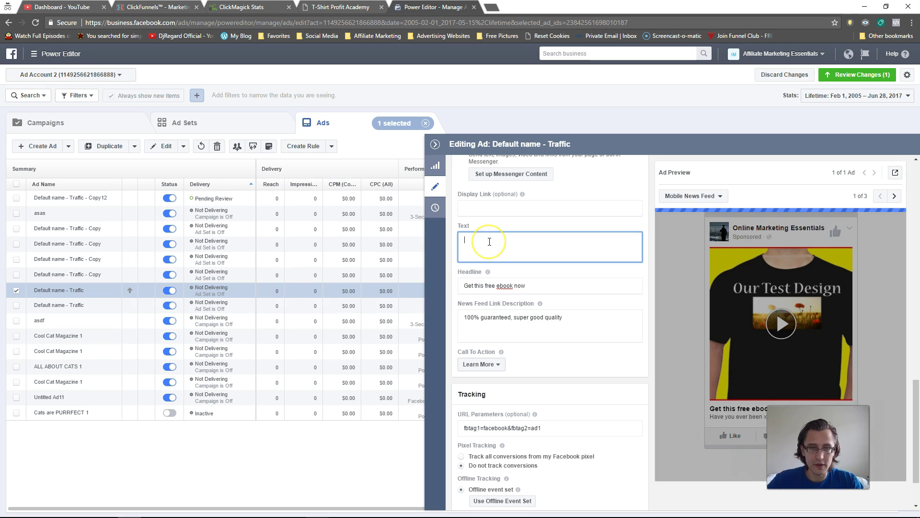
pyautogui.write('Ha')
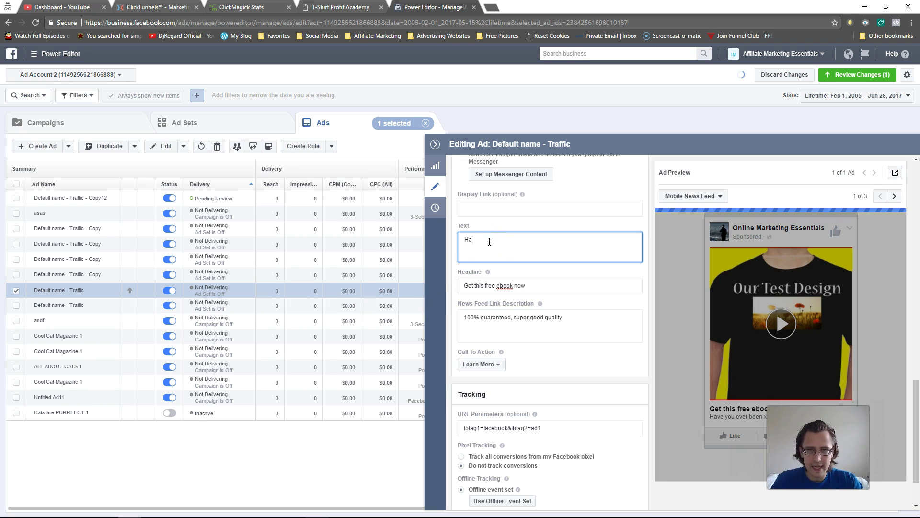
pyautogui.write('ve you ever been xxx?')
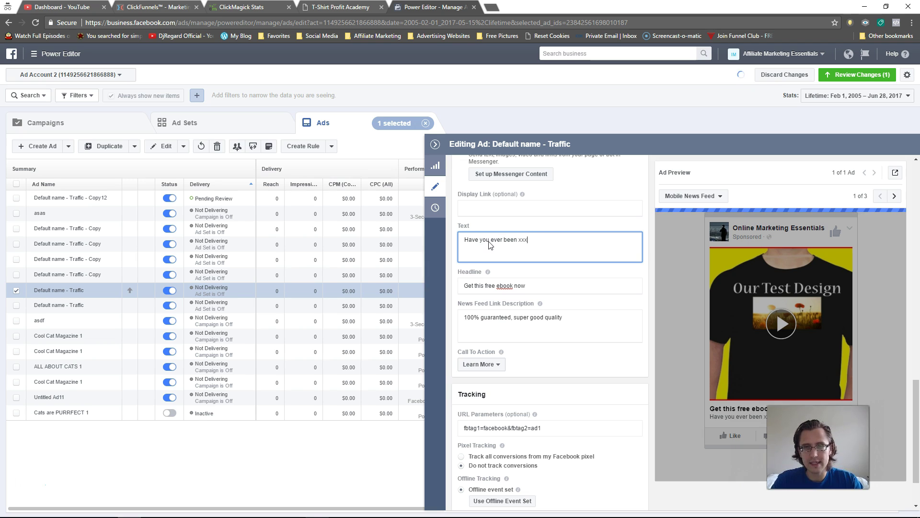
pyautogui.press('Return')
pyautogui.press('Return')
pyautogui.write('lucky for yo')
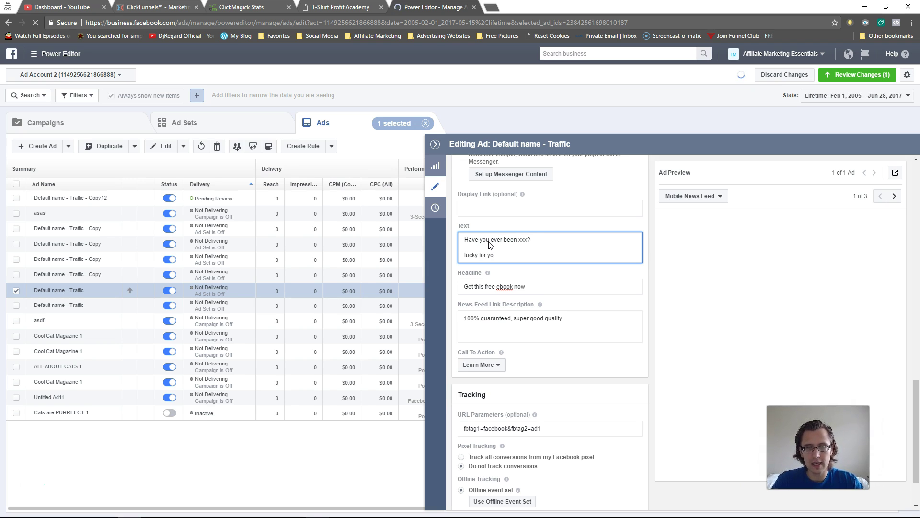
pyautogui.write('u, i have a so')
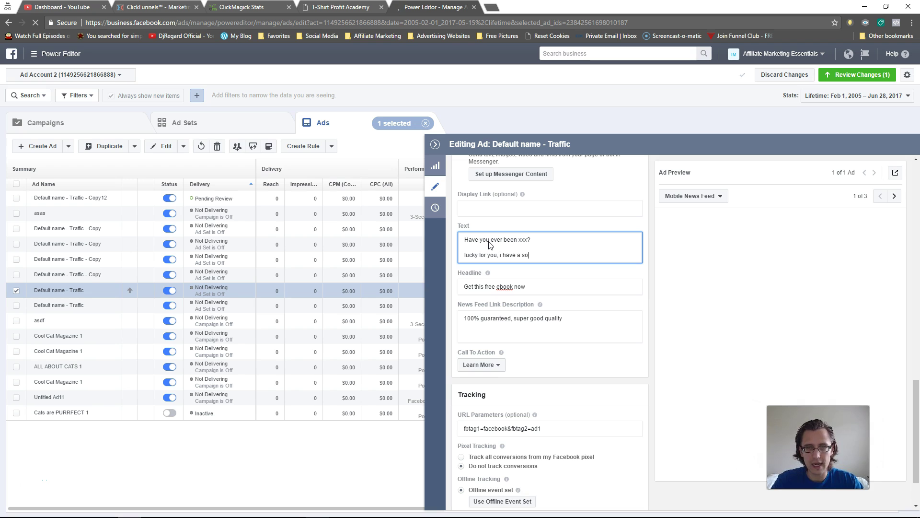
pyautogui.write('lution.')
pyautogui.press('Return')
pyautogui.press('Return')
pyautogui.write('Check ')
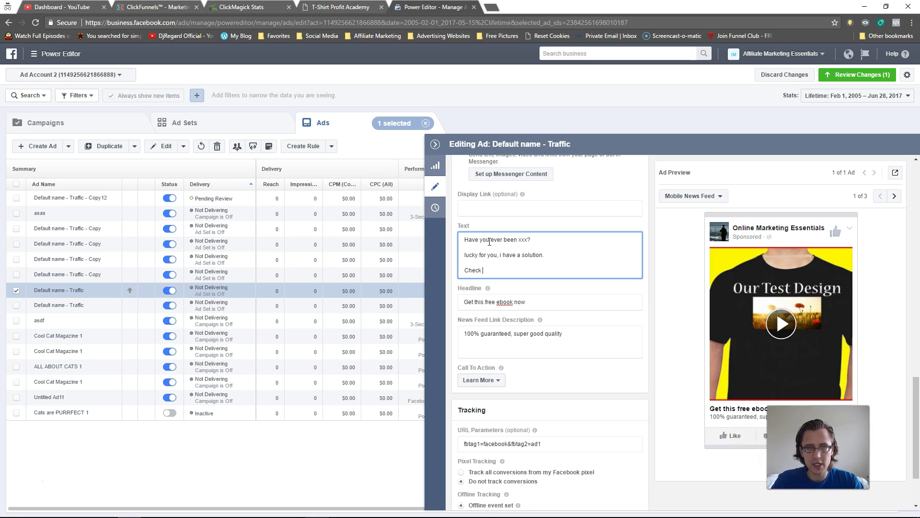
pyautogui.write('out my store')
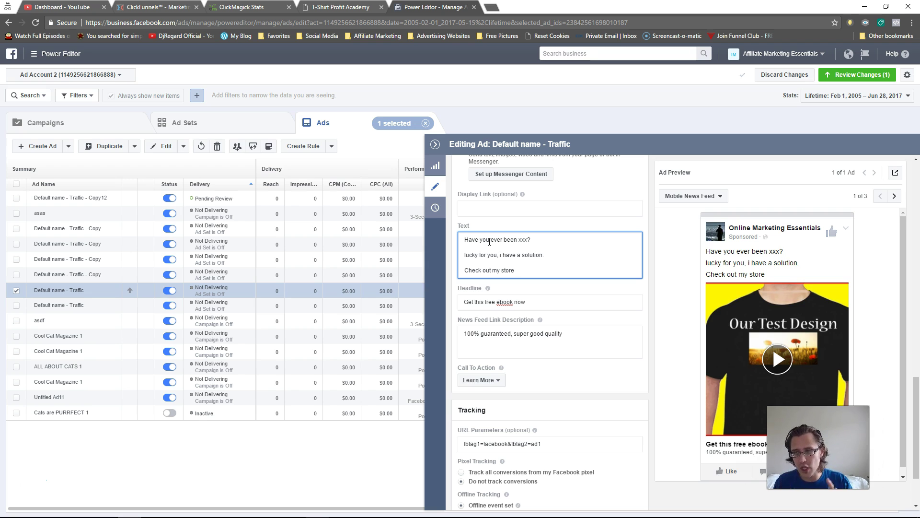
# Step: Review the Mobile News Feed preview of the square T-shirt slideshow with headline 'Get this free ebook now'
pyautogui.click(444, 399)
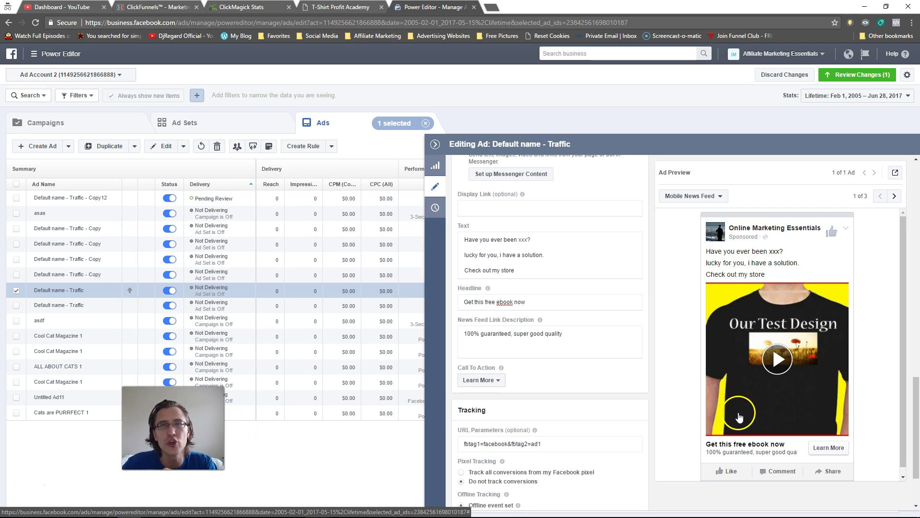
pyautogui.click(733, 424)
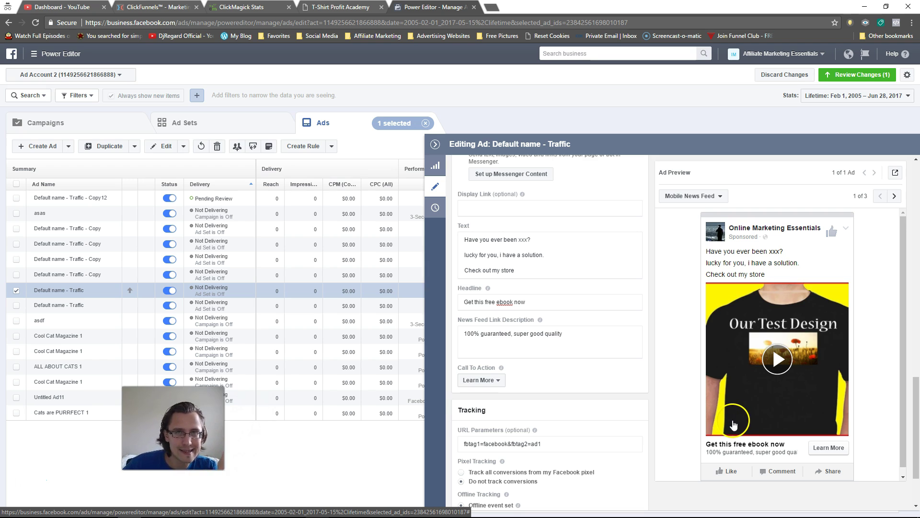
pyautogui.click(735, 422)
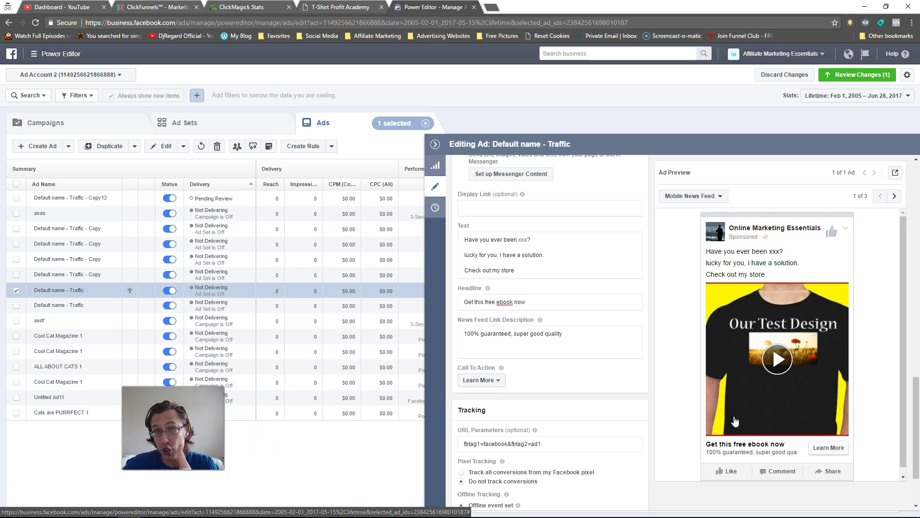
pyautogui.click(738, 359)
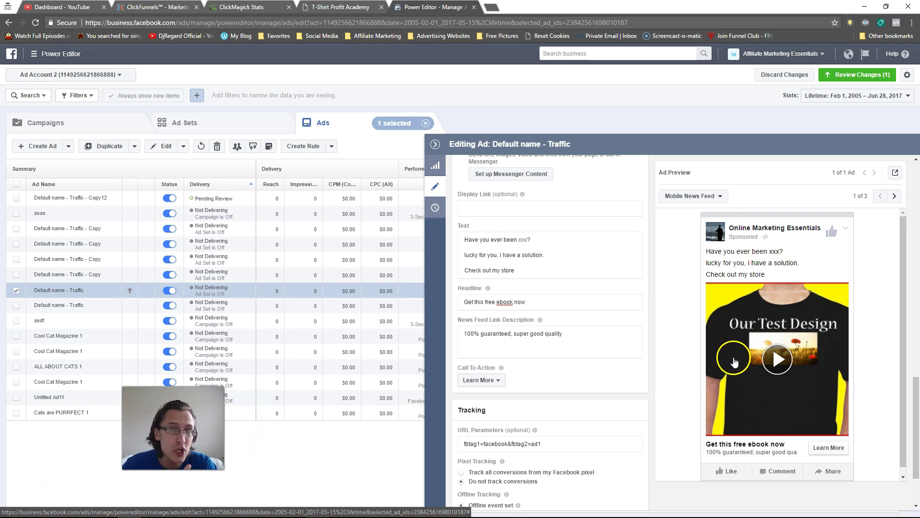
pyautogui.click(713, 379)
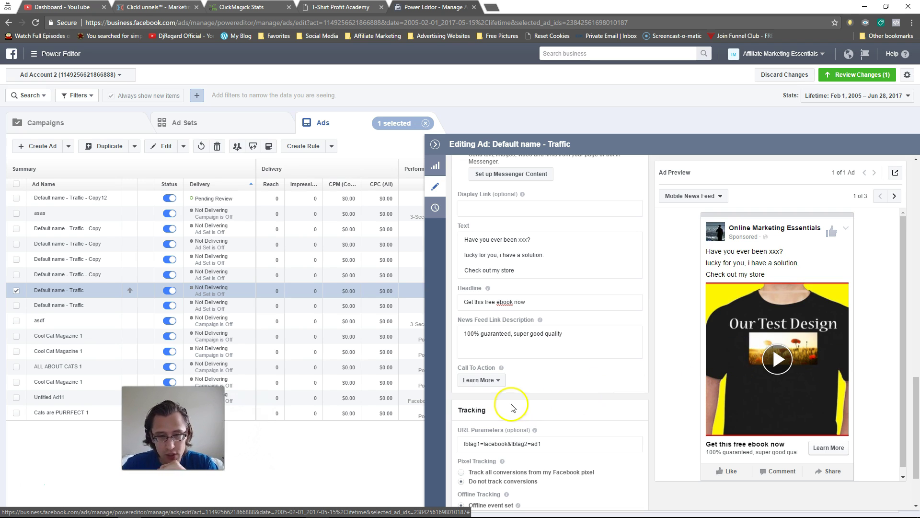
# Step: Set Pixel Tracking to track all conversions from Ad Account 2's Pixel
pyautogui.click(484, 472)
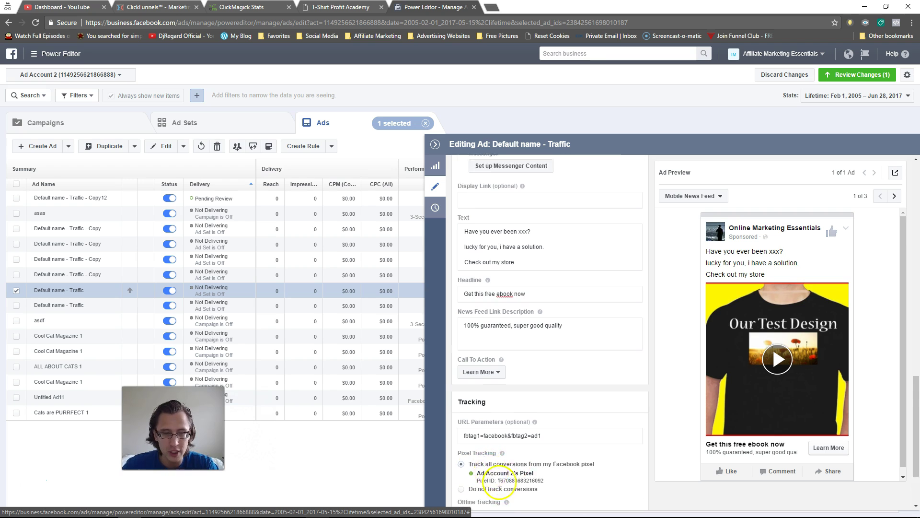
pyautogui.scroll(-2, 503, 460)
pyautogui.scroll(3, 542, 455)
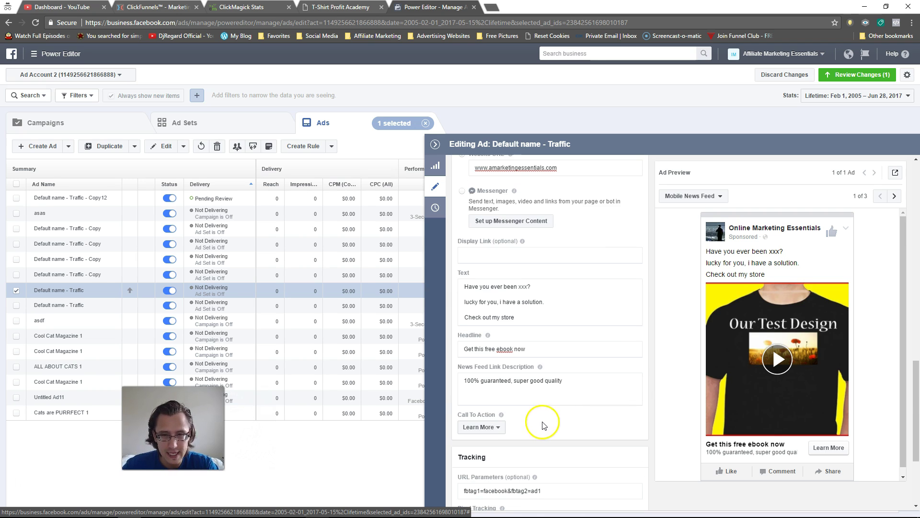
pyautogui.scroll(8, 542, 393)
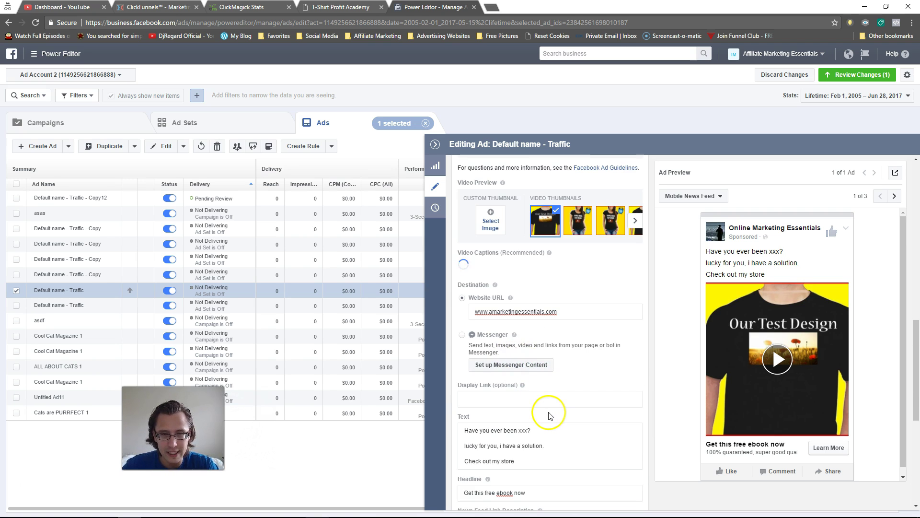
pyautogui.scroll(-5, 554, 408)
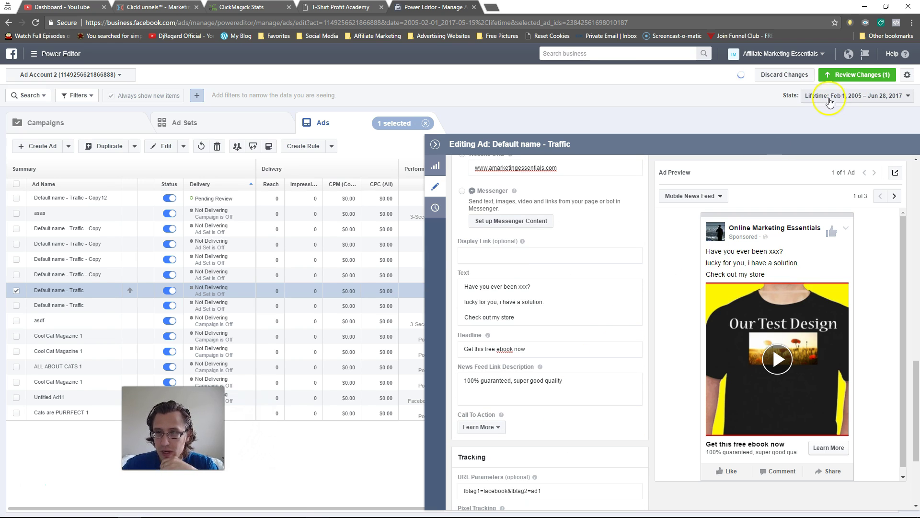
# Step: Switch the ad preview placement to Desktop News Feed
pyautogui.click(693, 196)
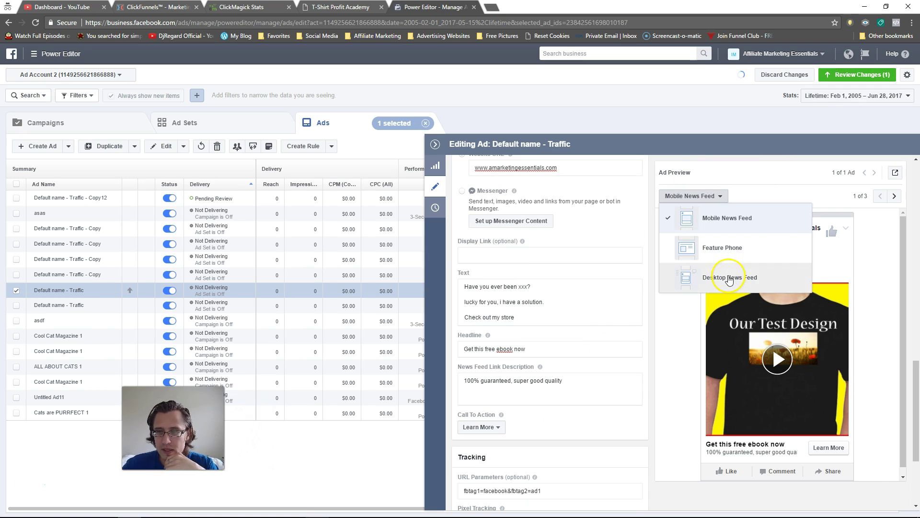
pyautogui.click(728, 277)
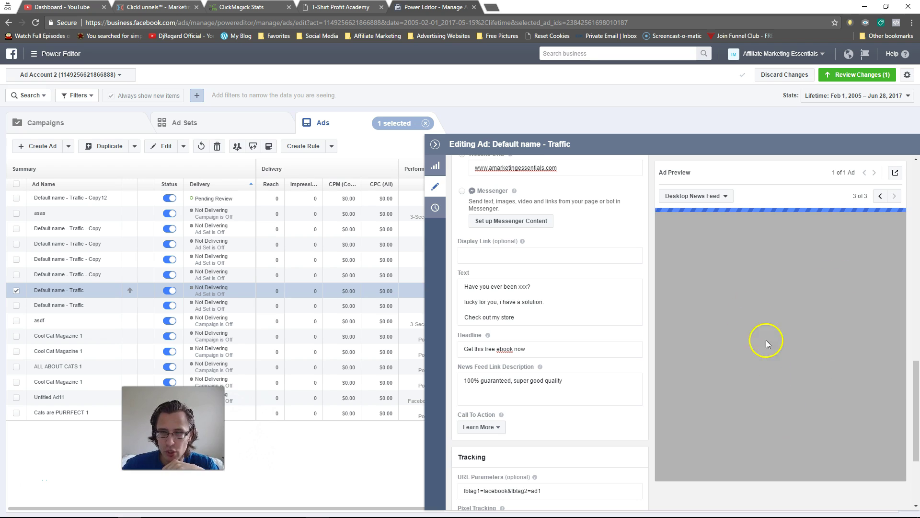
pyautogui.scroll(-3, 735, 327)
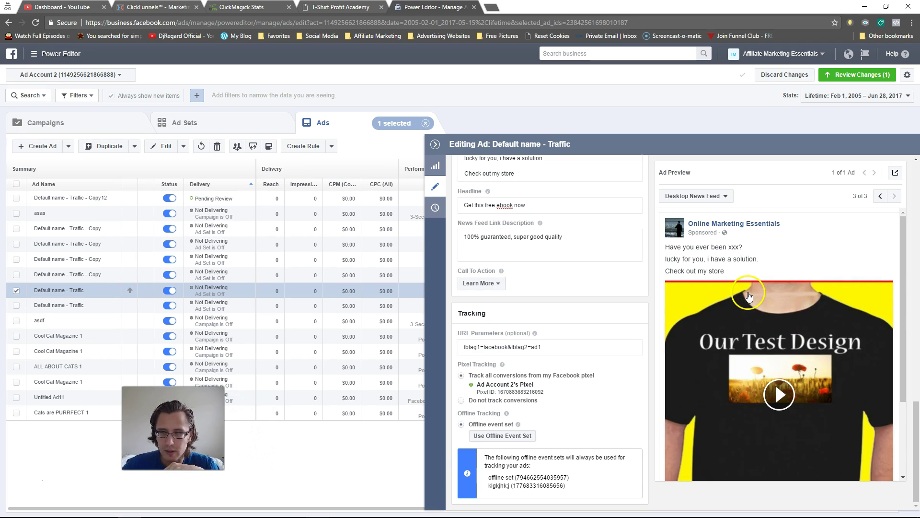
pyautogui.moveTo(899, 269); pyautogui.dragTo(897, 305)
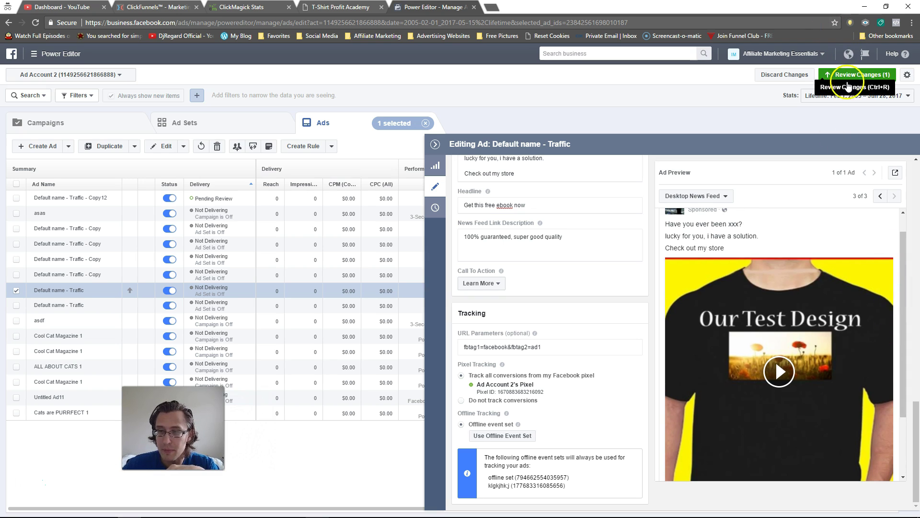
# Step: Apply the pending ad changes so the ad shows Pending Review, then reopen the first ad for editing
pyautogui.click(858, 75)
pyautogui.click(624, 273)
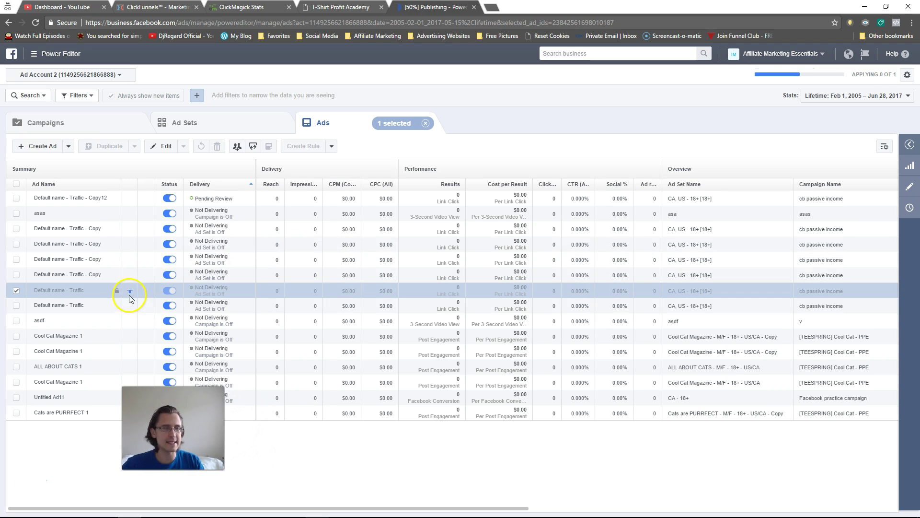
pyautogui.moveTo(117, 294)
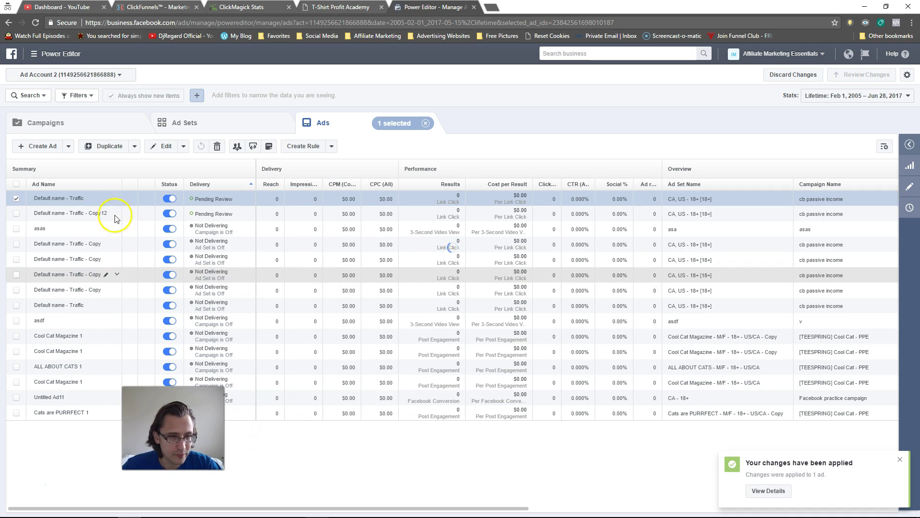
pyautogui.click(117, 199)
pyautogui.click(82, 208)
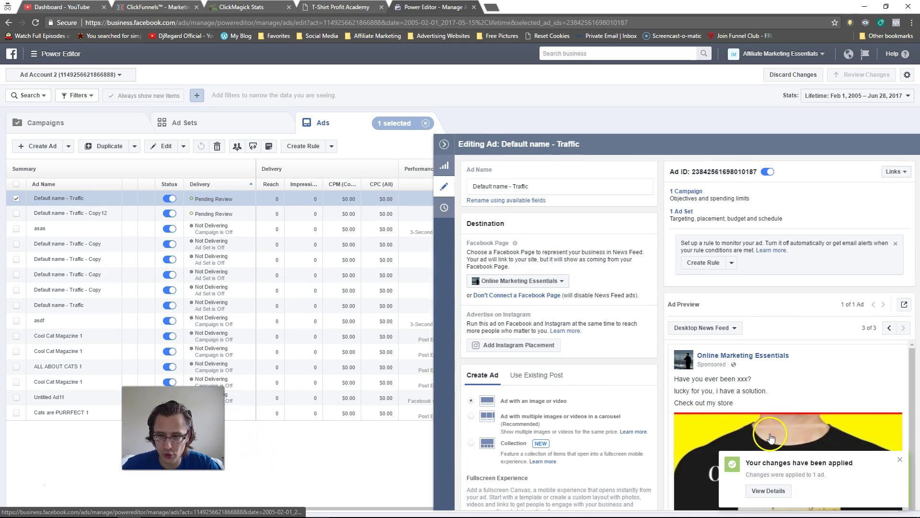
# Step: View the ad as a Facebook Desktop News Feed demo, play it with sound briefly on, then close that tab
pyautogui.click(895, 306)
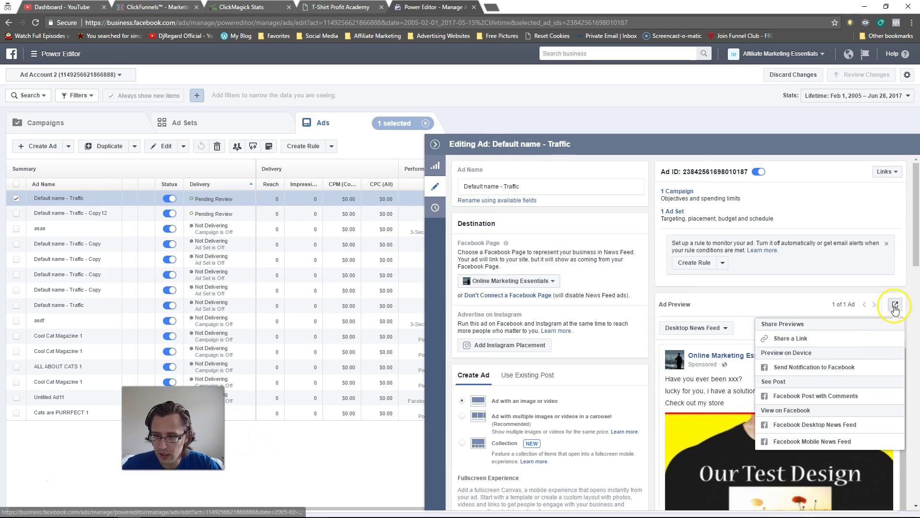
pyautogui.click(815, 424)
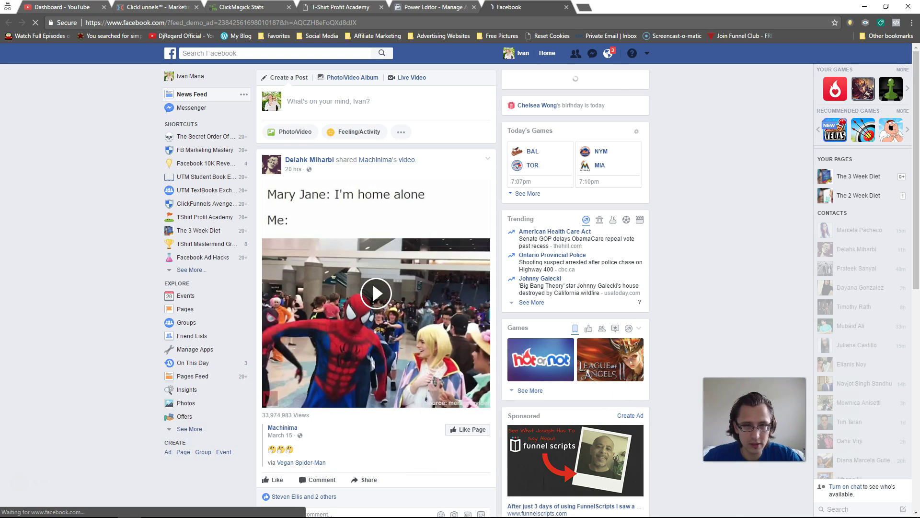
pyautogui.scroll(-8, 522, 304)
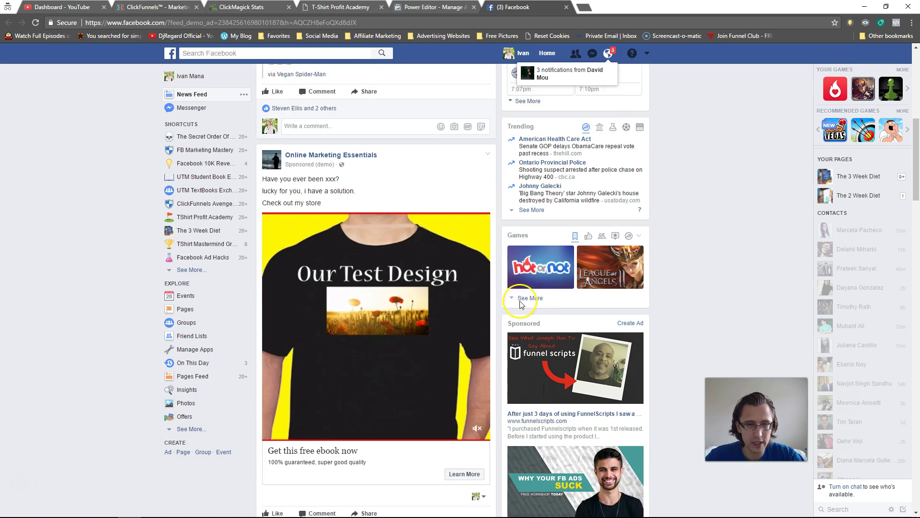
pyautogui.scroll(-1, 521, 305)
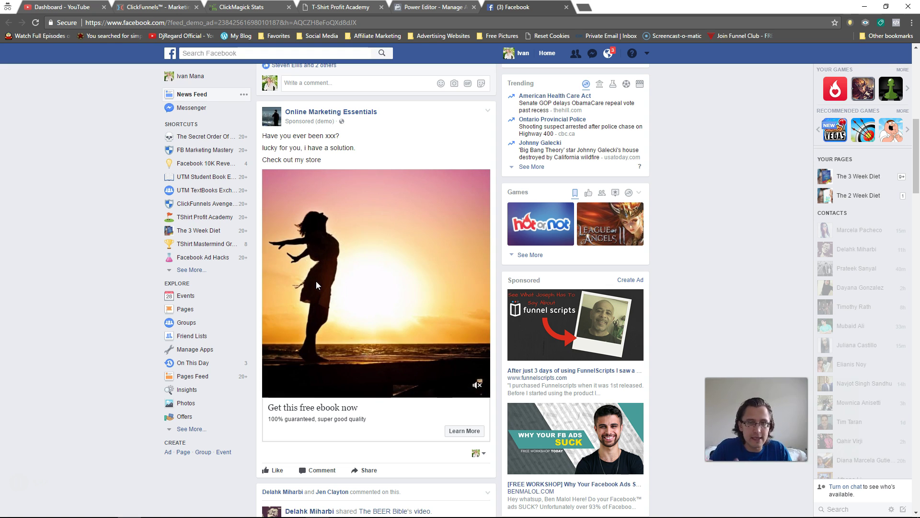
pyautogui.click(352, 346)
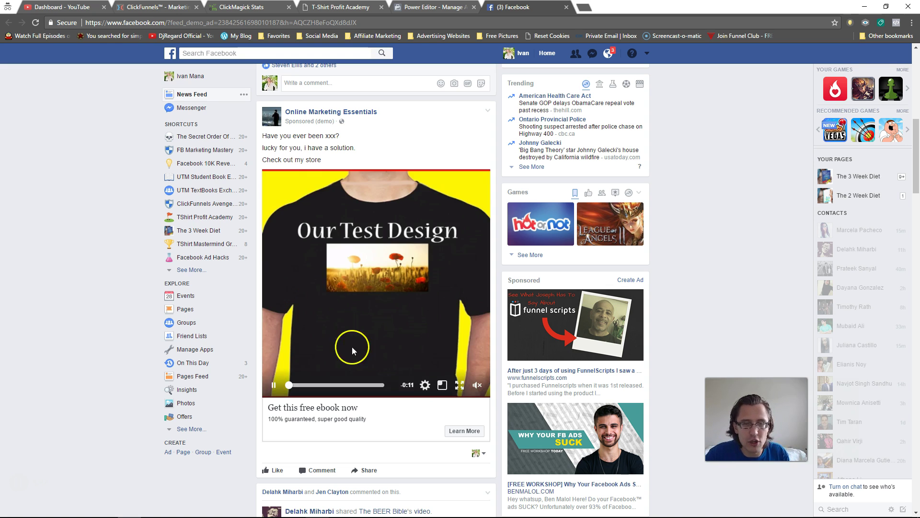
pyautogui.click(477, 386)
pyautogui.click(477, 385)
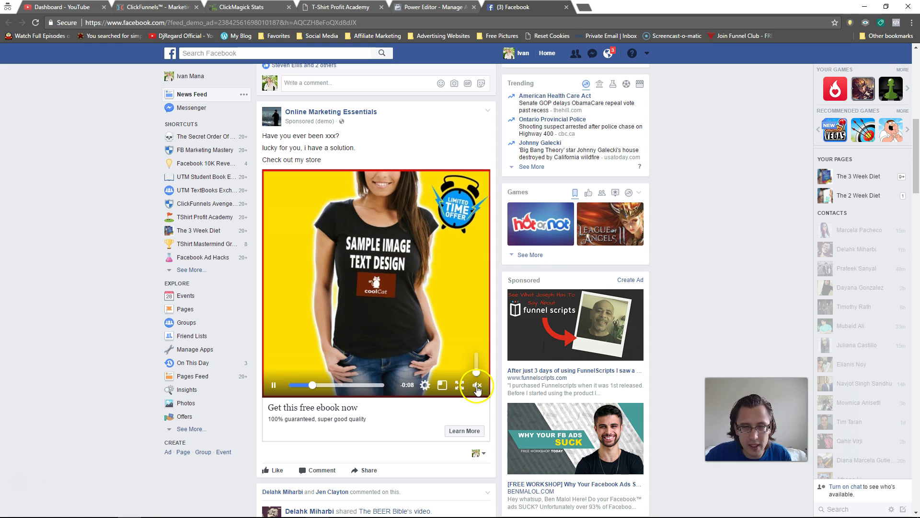
pyautogui.click(567, 6)
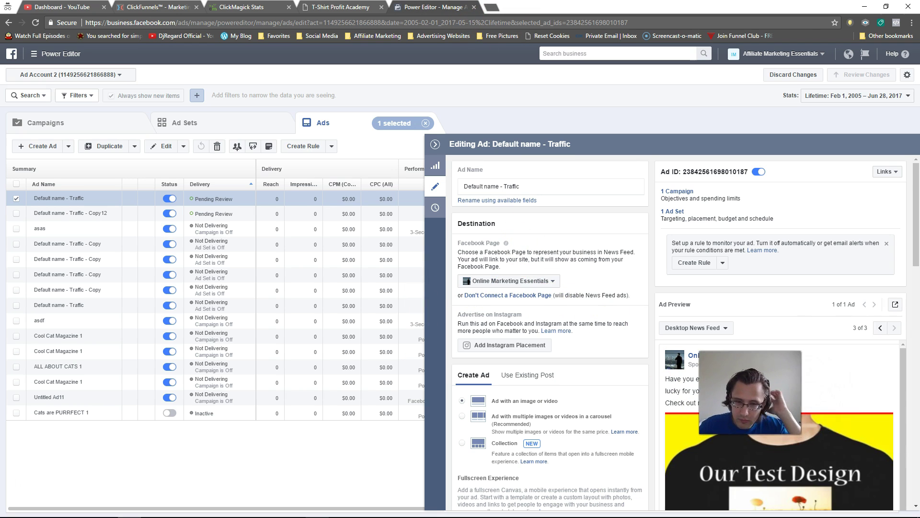
pyautogui.scroll(-6, 595, 384)
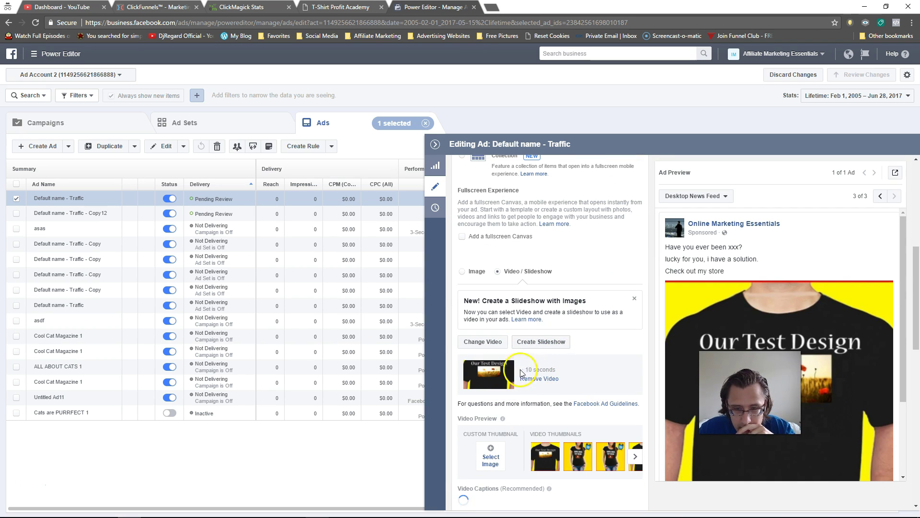
pyautogui.click(542, 342)
pyautogui.click(593, 407)
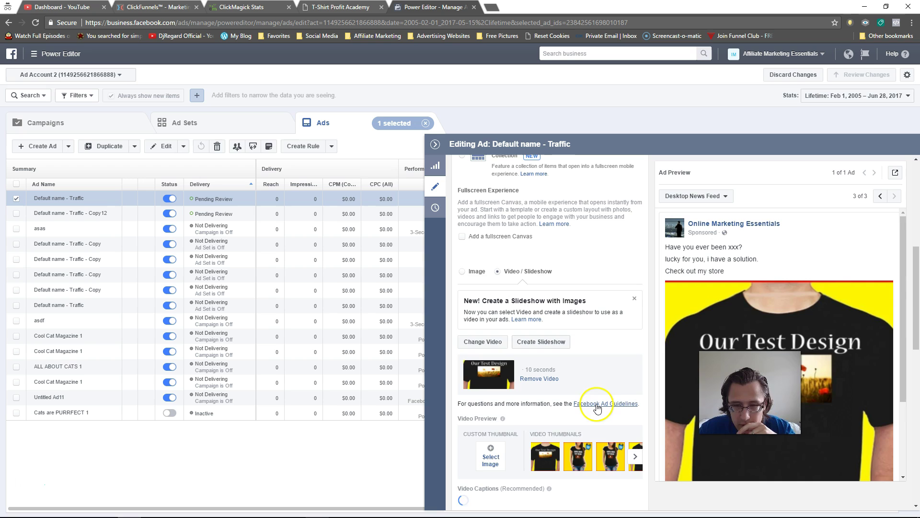
pyautogui.scroll(-3, 597, 402)
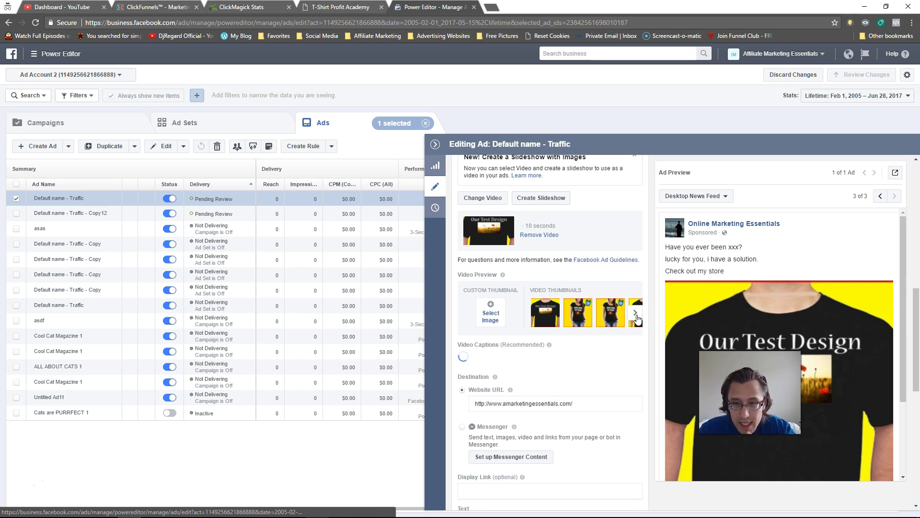
pyautogui.click(629, 318)
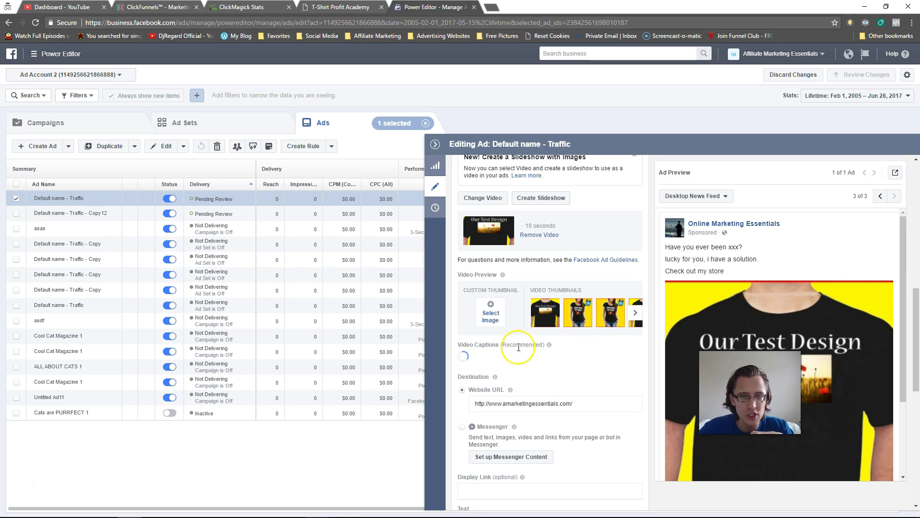
pyautogui.click(507, 357)
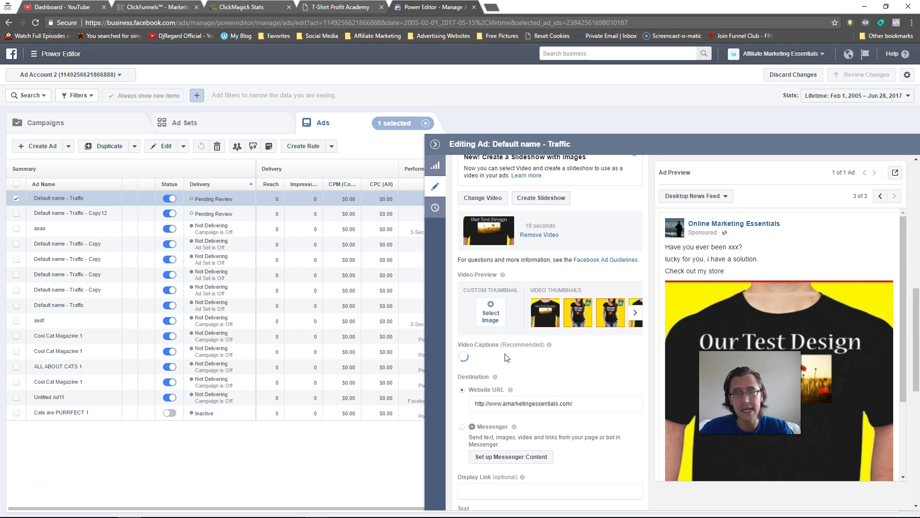
pyautogui.click(504, 359)
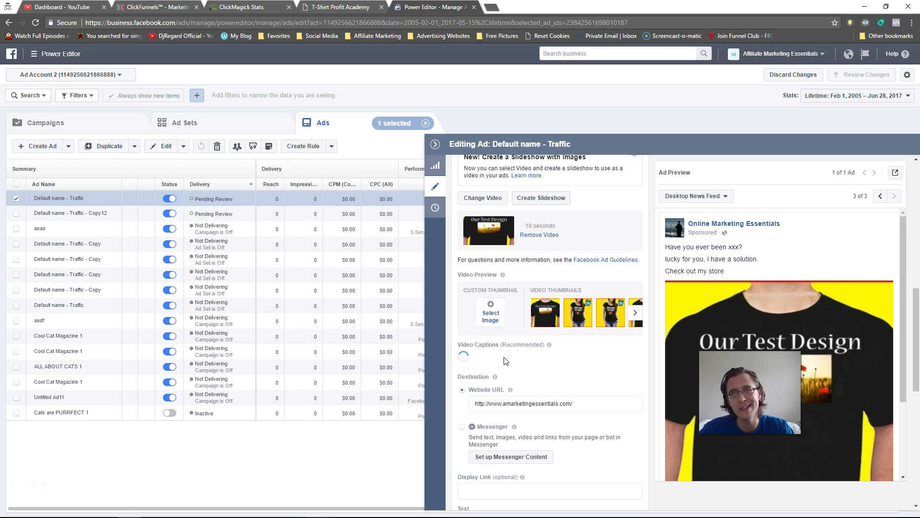
pyautogui.click(426, 191)
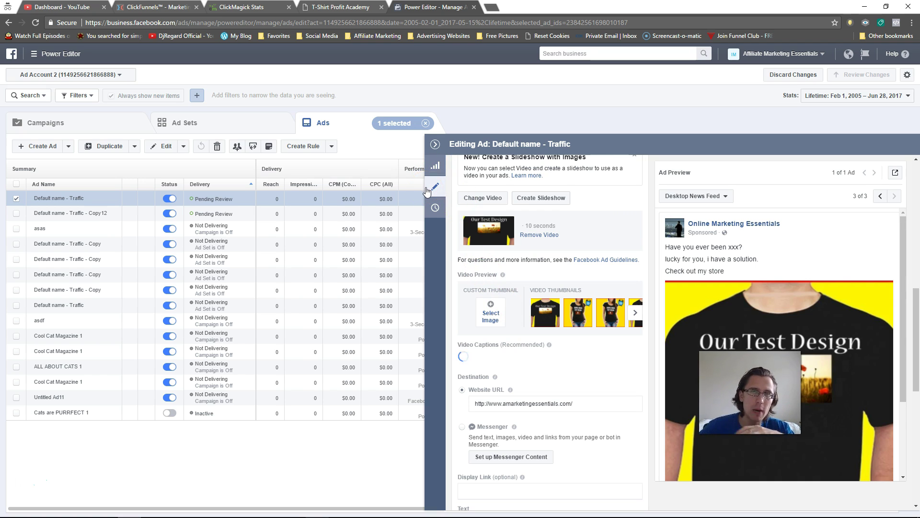